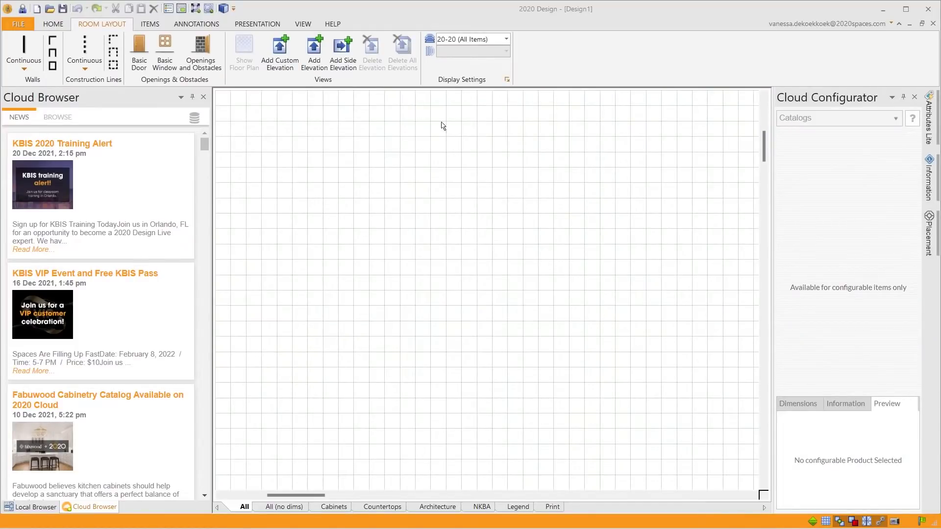
# Check in About 2020 Design that version 13.1.1.45 is installed, then close it.
pyautogui.click(344, 21)
pyautogui.click(424, 45)
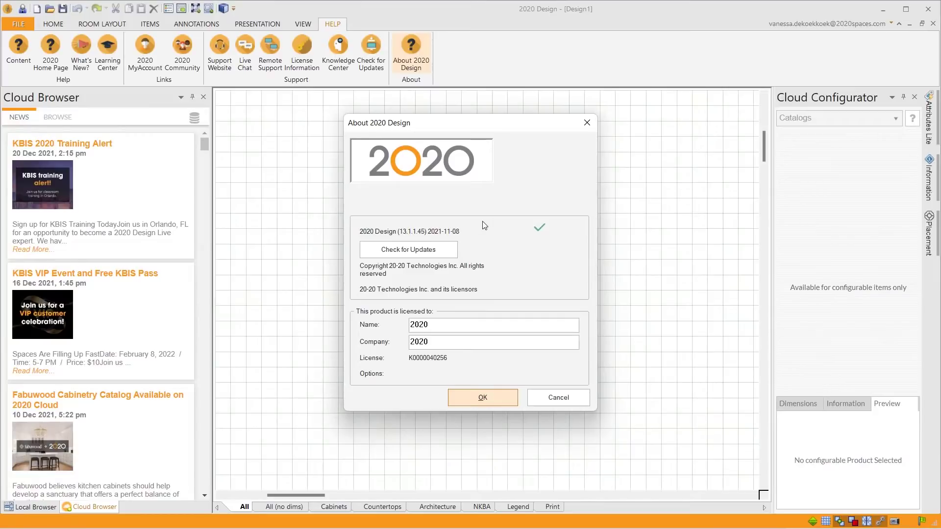
pyautogui.click(587, 124)
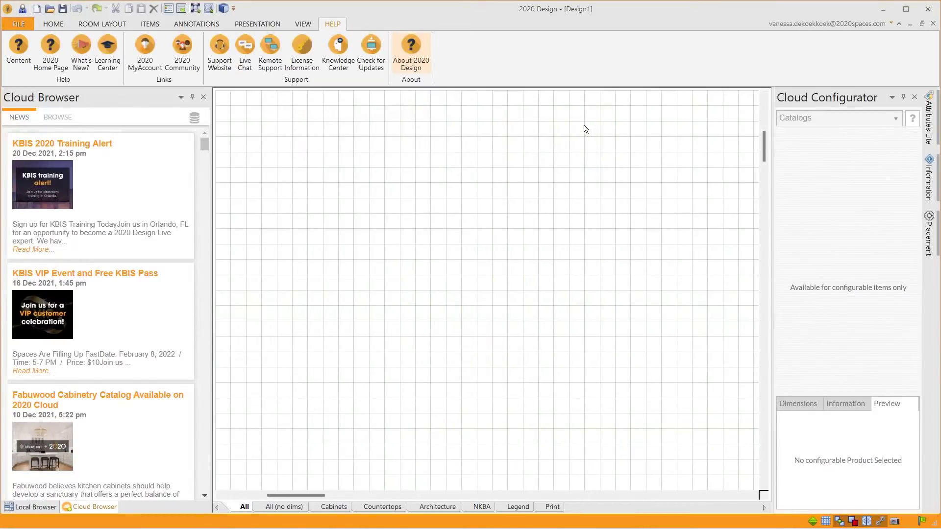
# In Preferences > Rendering, review the Textures Size options and keep it at Large.
pyautogui.click(22, 22)
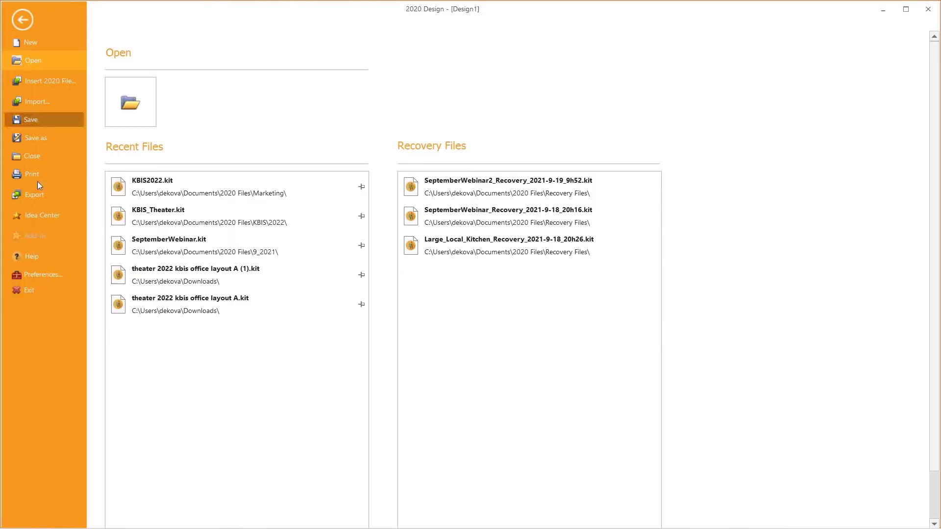
pyautogui.click(43, 274)
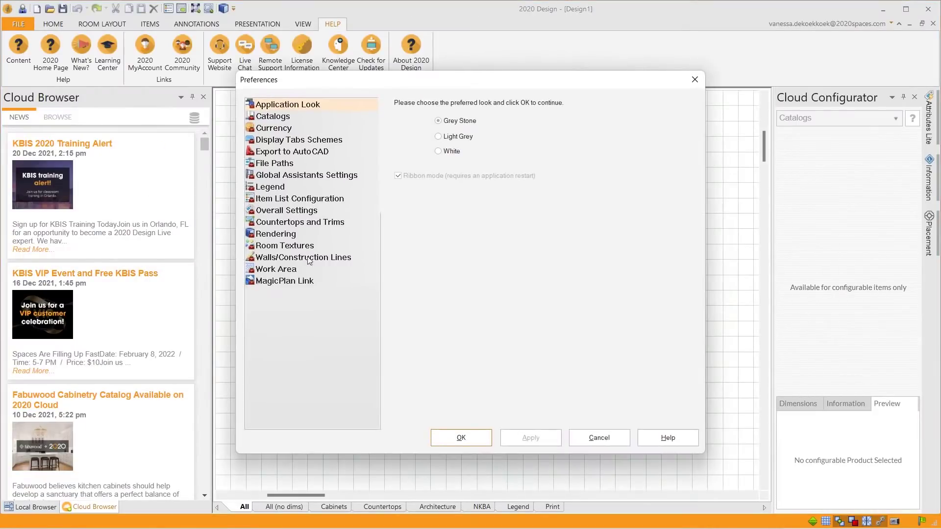
pyautogui.click(290, 237)
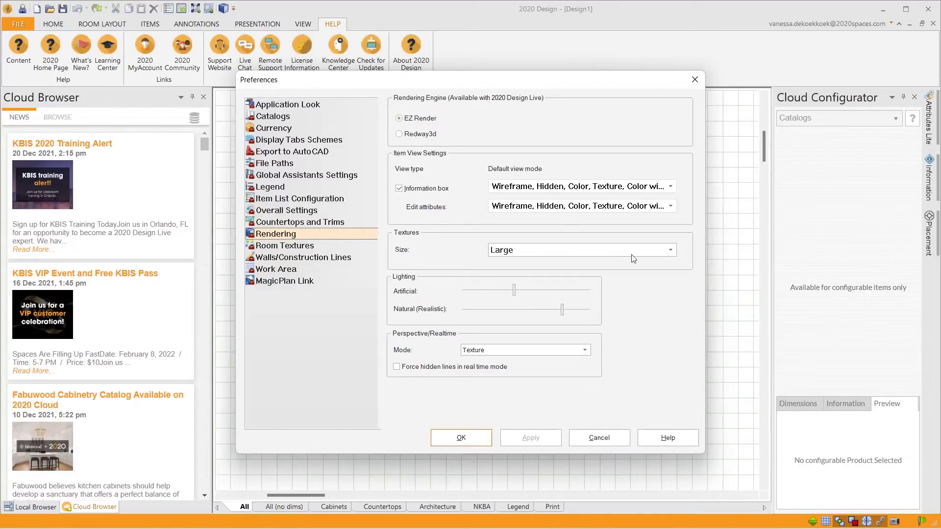
pyautogui.click(671, 250)
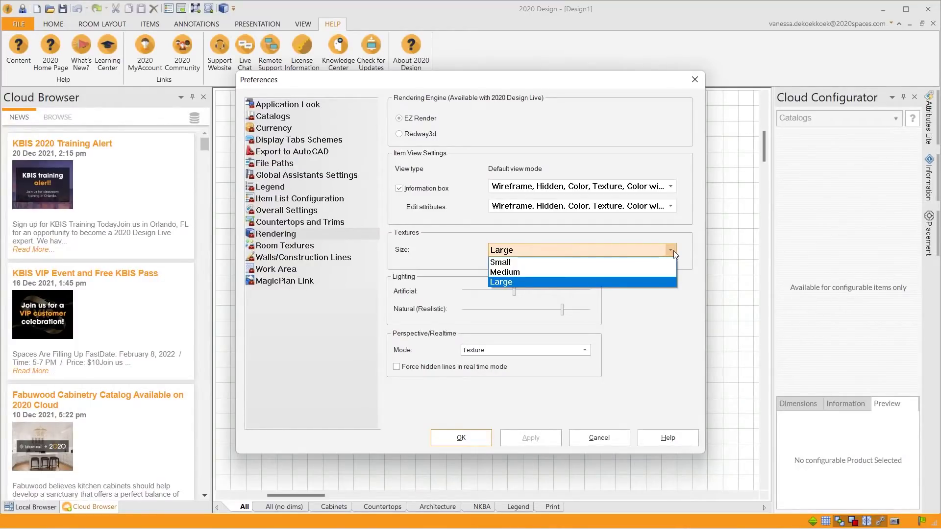
pyautogui.click(428, 262)
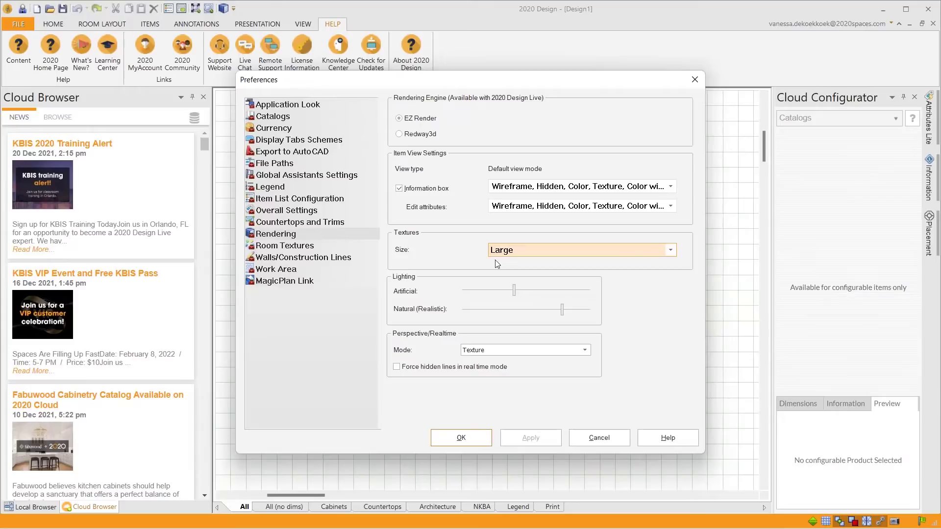
pyautogui.click(510, 250)
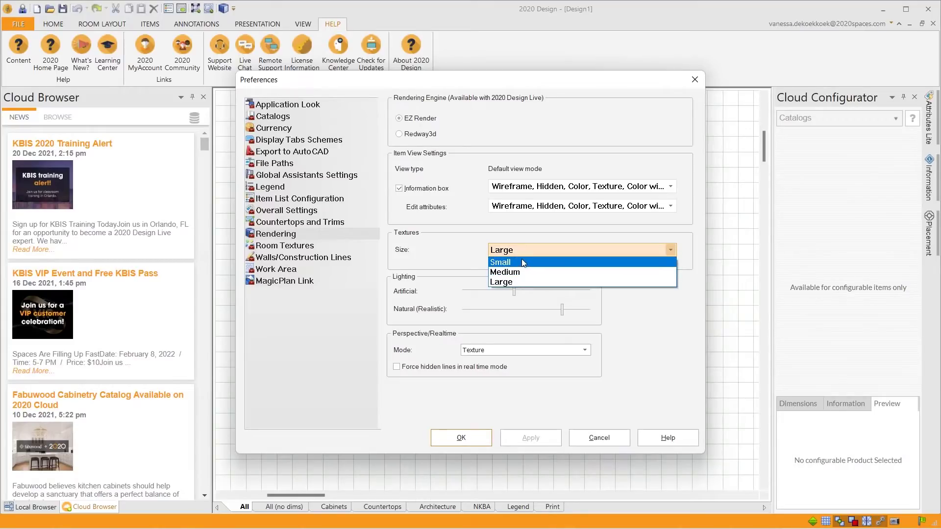
pyautogui.click(469, 247)
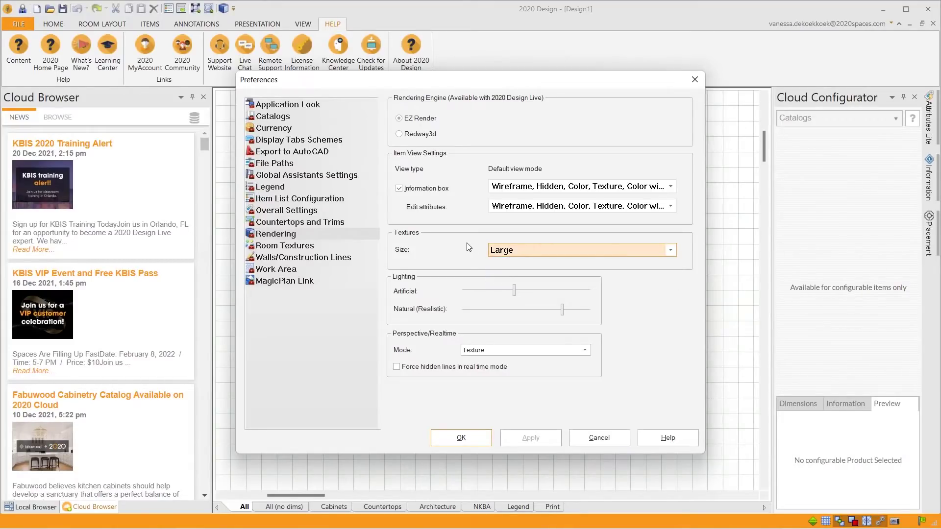
pyautogui.click(308, 250)
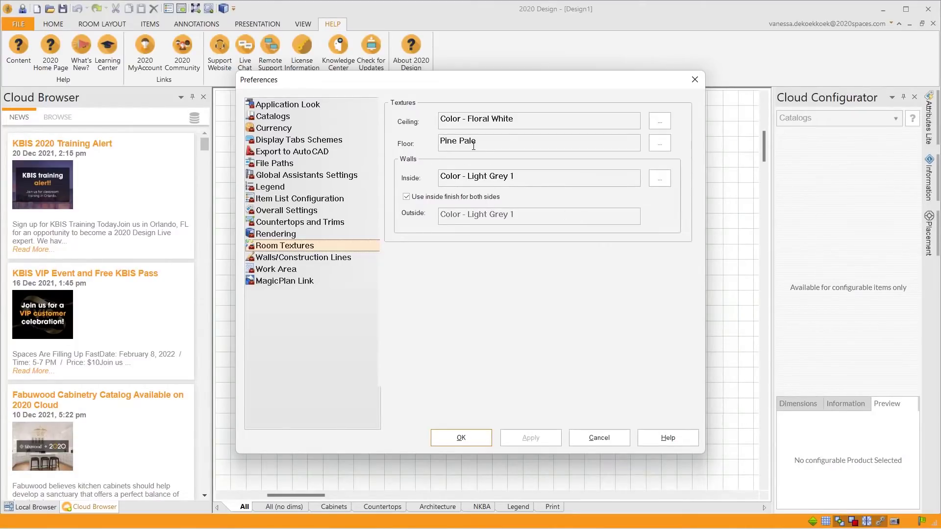
# Set the default ceiling texture to Color - White 3, keep Pine Pale floor, and save.
pyautogui.click(657, 149)
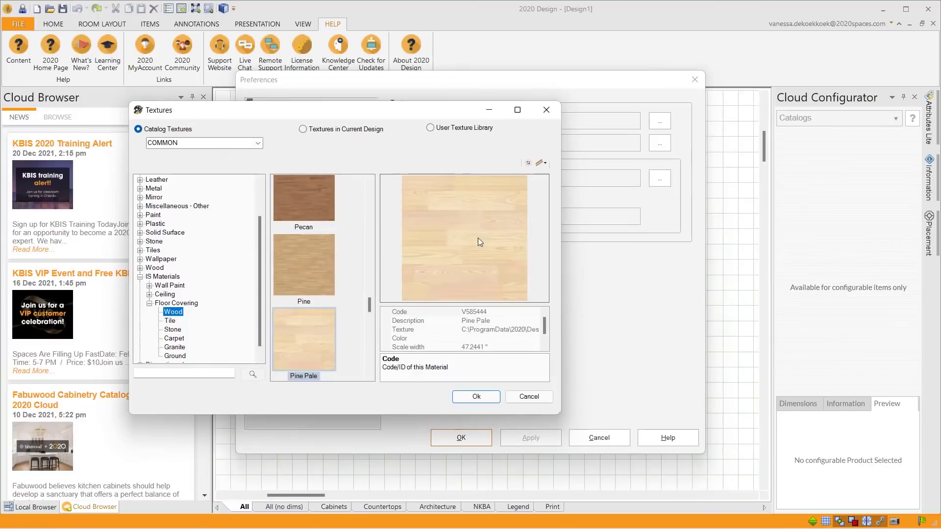
pyautogui.click(546, 110)
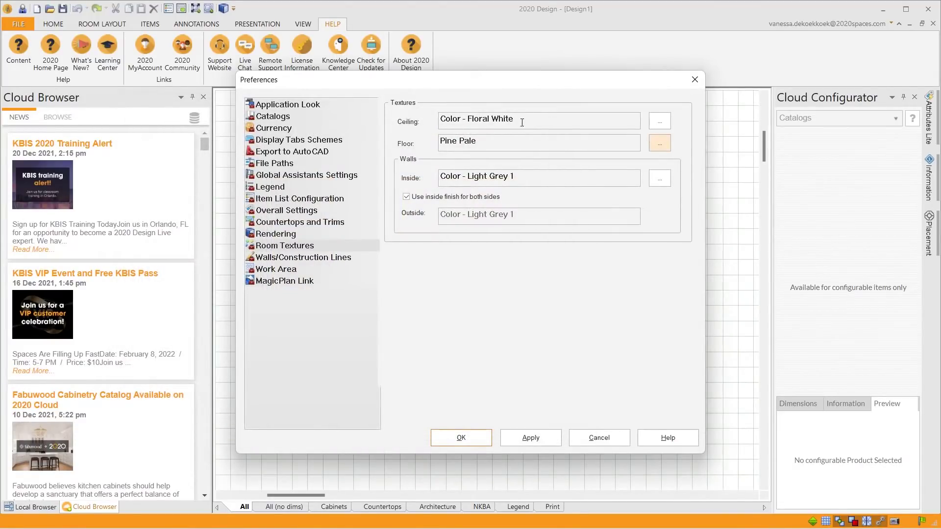
pyautogui.click(657, 123)
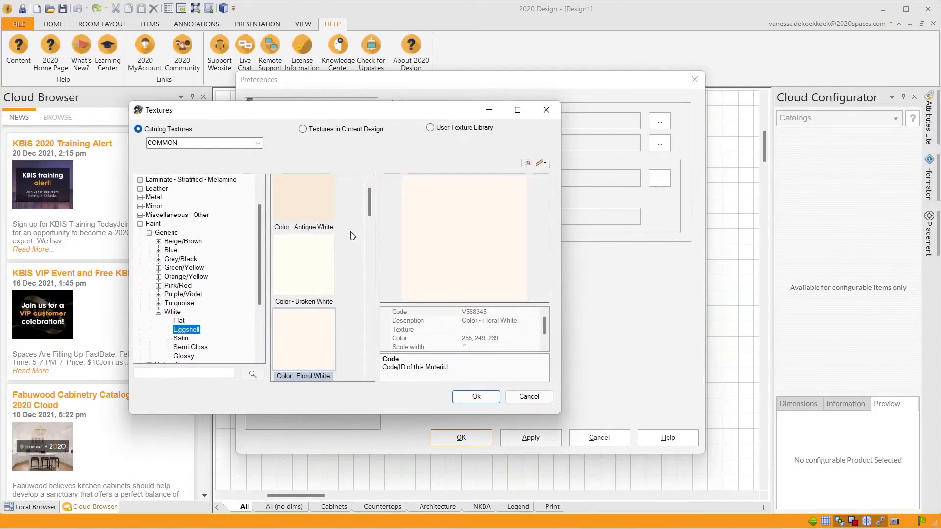
pyautogui.scroll(-5, 351, 236)
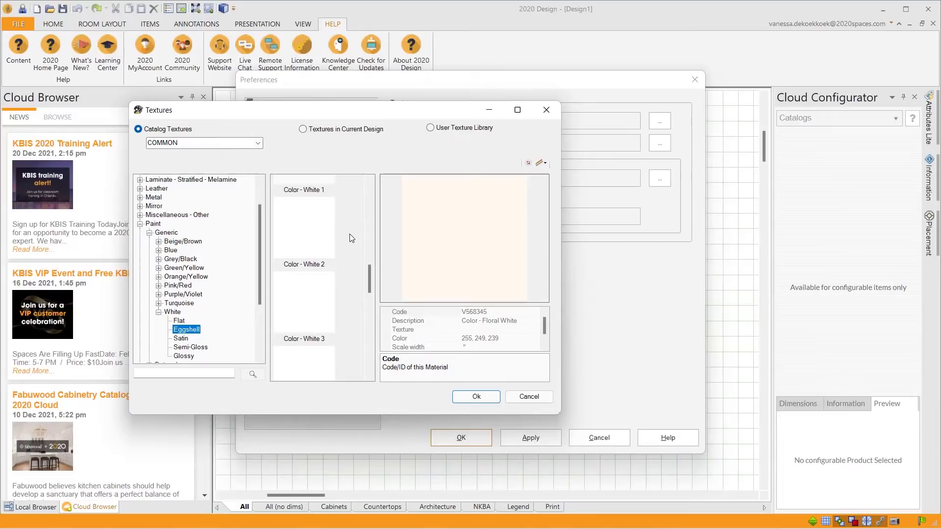
pyautogui.click(320, 306)
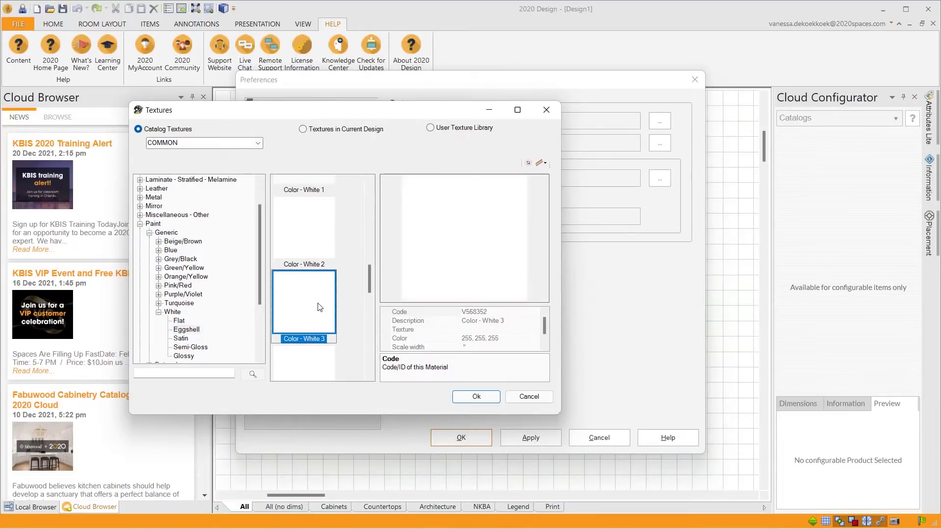
pyautogui.click(477, 395)
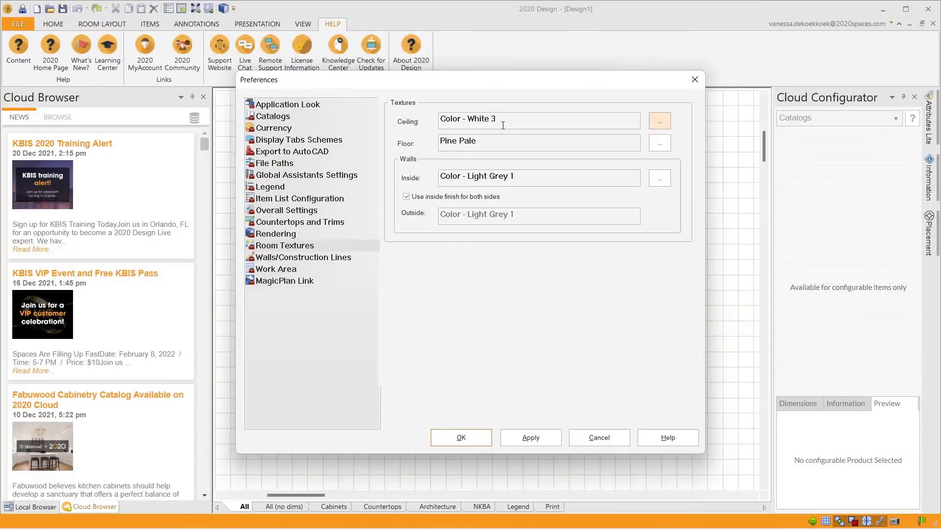
pyautogui.click(544, 443)
pyautogui.click(476, 438)
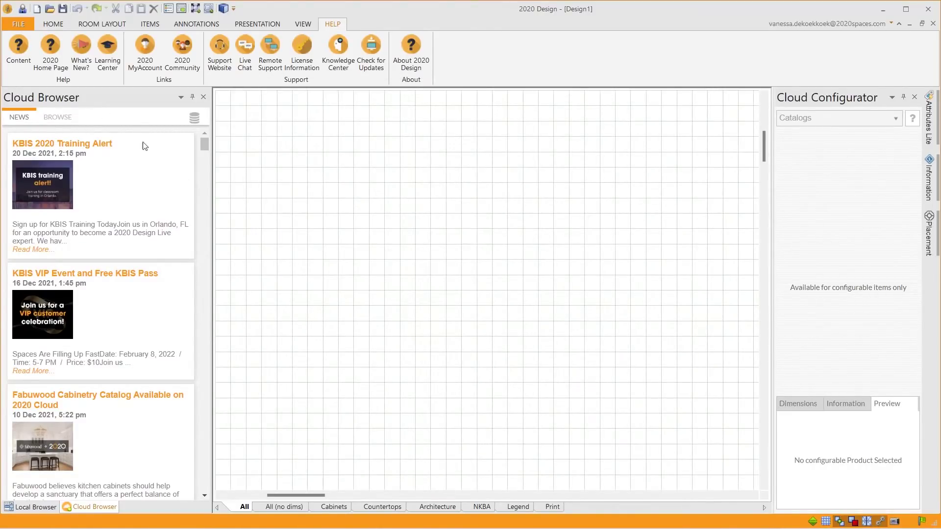
# Open KBIS_Theater.kit from the Recent Files list in the ROOM LAYOUT view.
pyautogui.click(17, 29)
pyautogui.click(16, 27)
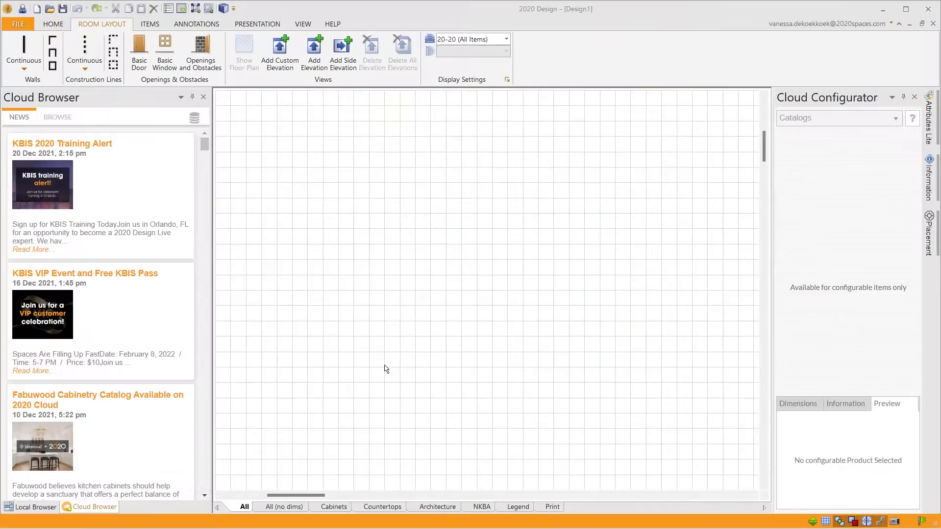
pyautogui.click(22, 25)
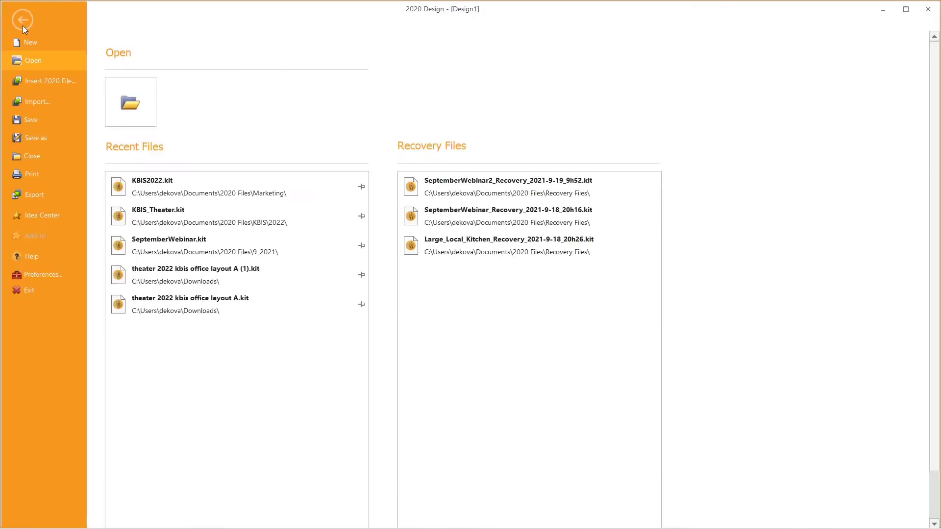
pyautogui.click(130, 102)
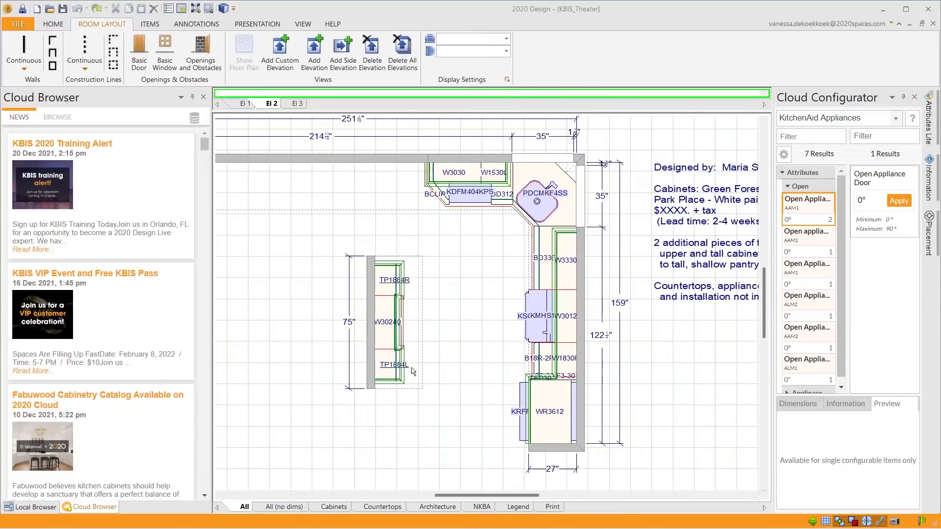
# Show the Cloud Browser's ceiling lights and enlarge the El 2 elevation view.
pyautogui.scroll(-4, 436, 383)
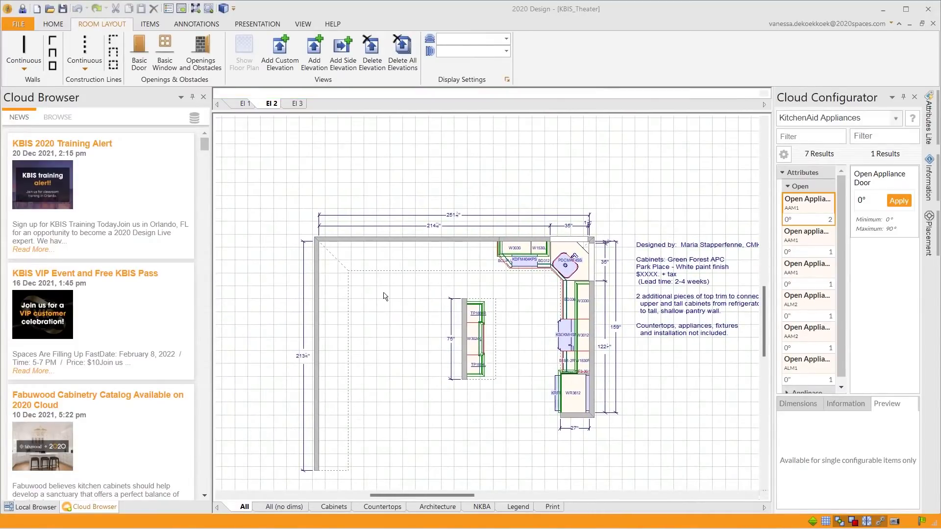
pyautogui.scroll(2, 535, 368)
pyautogui.scroll(1, 513, 296)
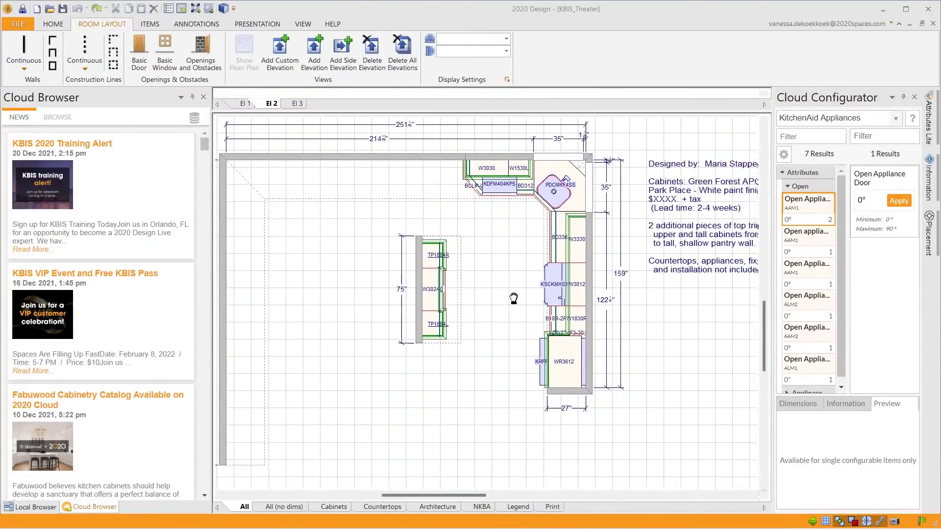
pyautogui.scroll(-1, 509, 290)
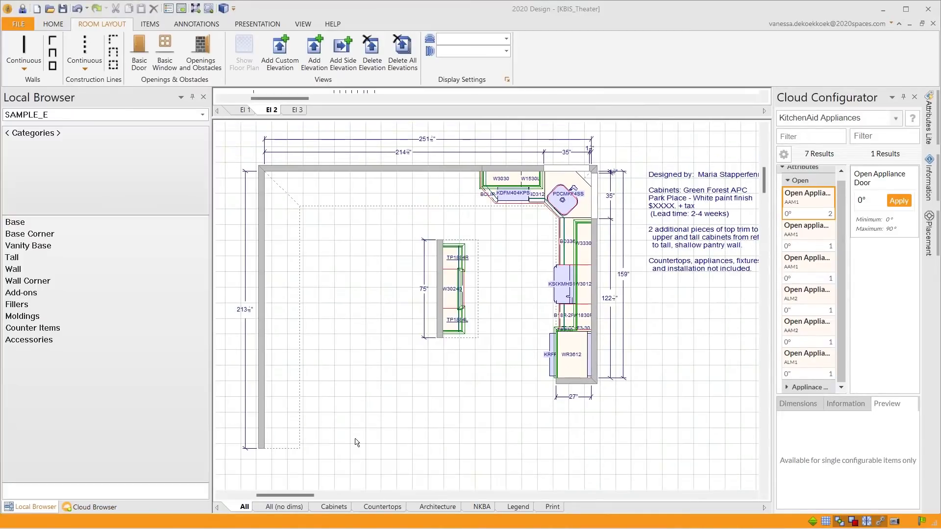
pyautogui.click(93, 507)
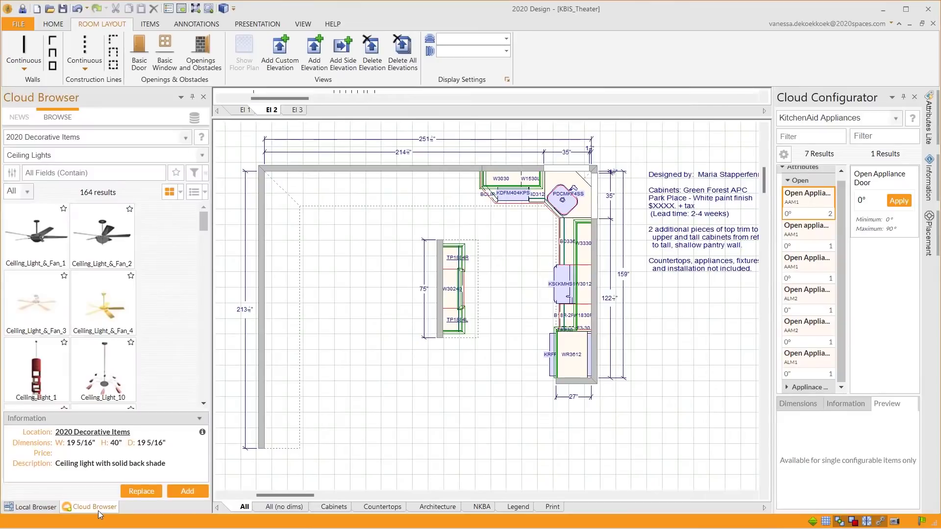
pyautogui.moveTo(204, 217); pyautogui.dragTo(206, 275)
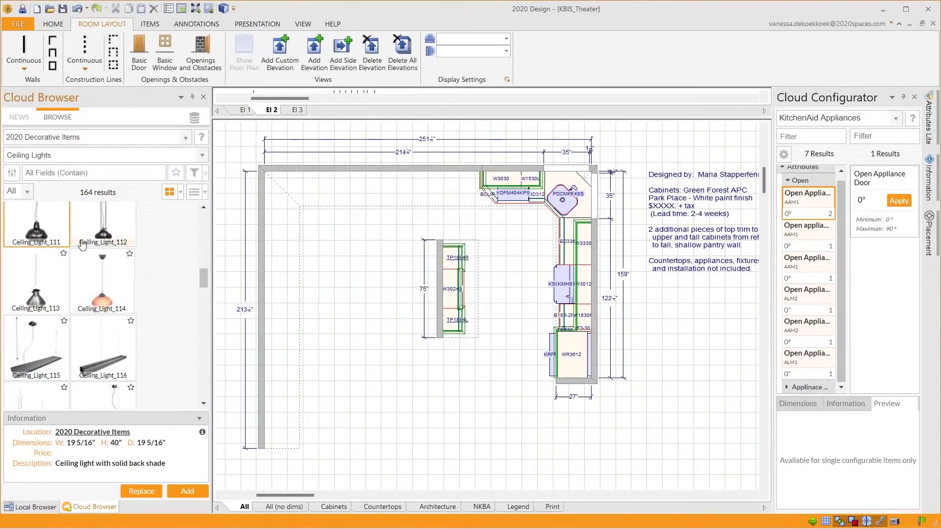
pyautogui.moveTo(381, 125); pyautogui.dragTo(381, 367)
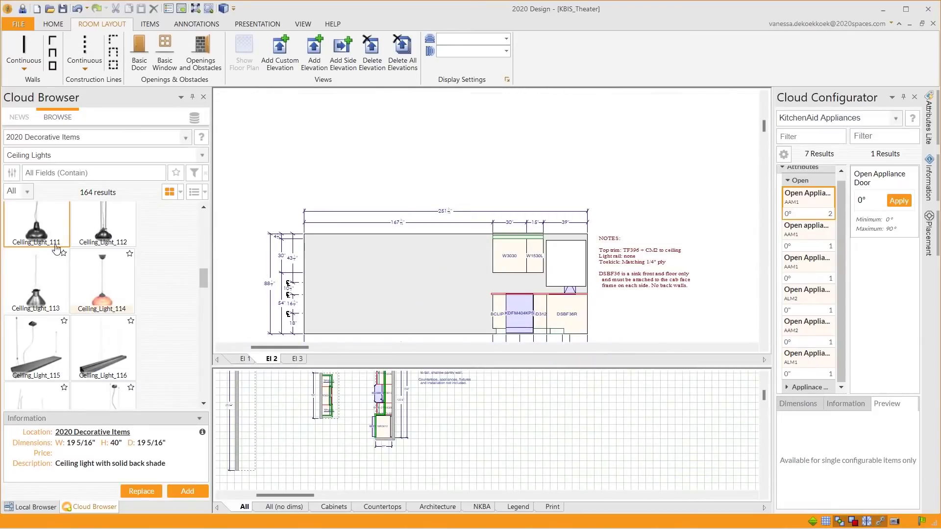
# Place Ceiling_Light_111, Ceiling_Light_113 and Ceiling_Light_119 side by side on the El 2 elevation.
pyautogui.moveTo(47, 228); pyautogui.dragTo(337, 204)
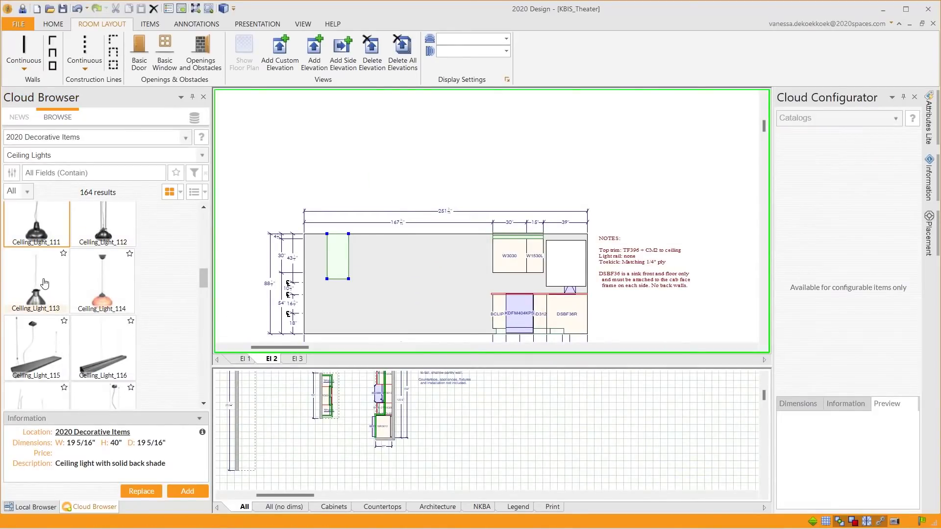
pyautogui.moveTo(44, 286); pyautogui.dragTo(378, 294)
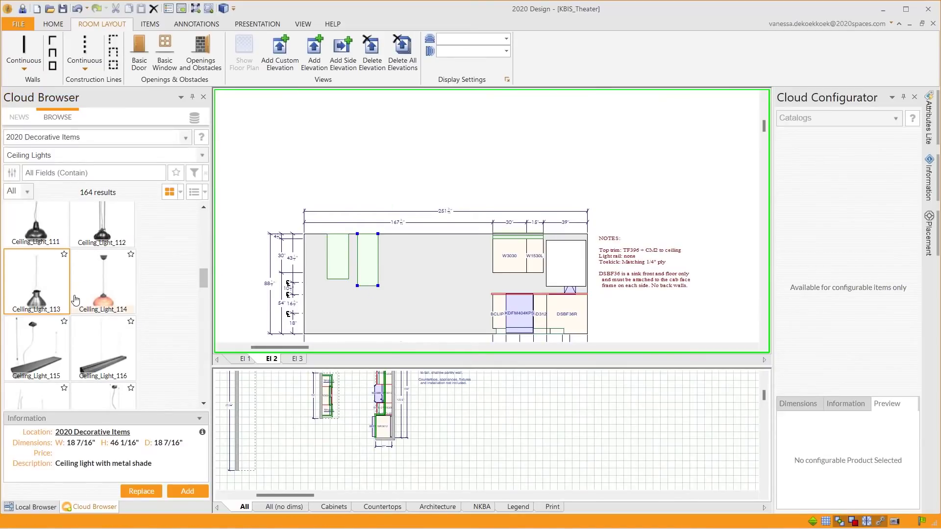
pyautogui.scroll(-3, 86, 293)
pyautogui.moveTo(49, 313); pyautogui.dragTo(408, 255)
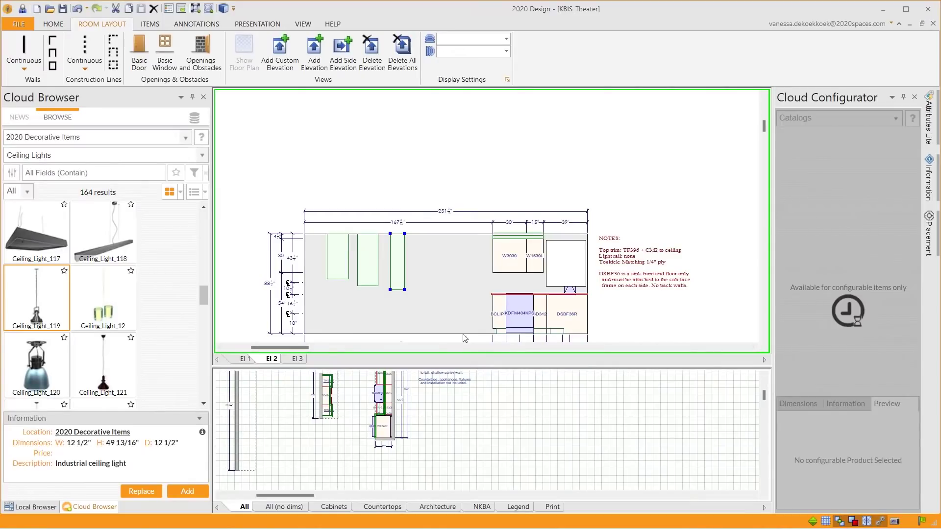
pyautogui.click(223, 8)
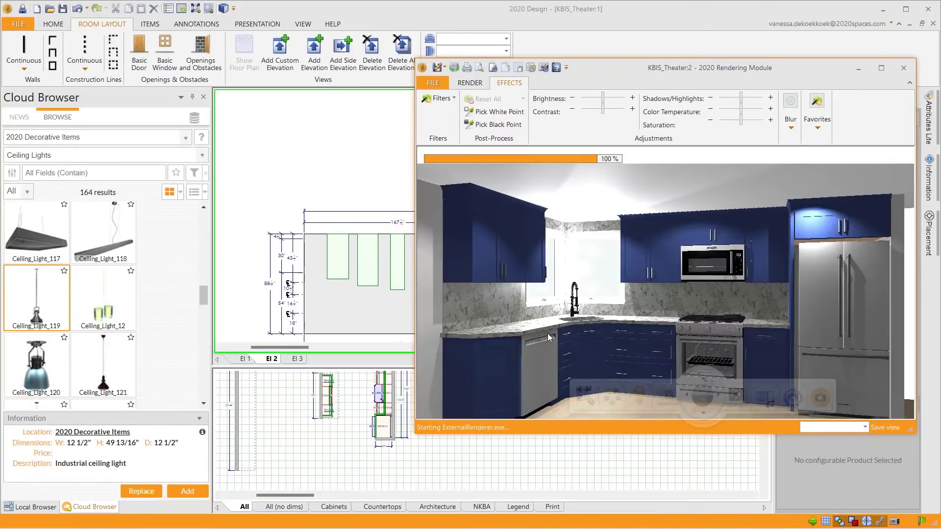
# Orbit the 3D render to face the wall with the three hanging pendants.
pyautogui.moveTo(734, 339)
pyautogui.mouseDown()
pyautogui.moveTo(795, 341)
pyautogui.moveTo(533, 338)
pyautogui.moveTo(716, 326)
pyautogui.mouseUp()
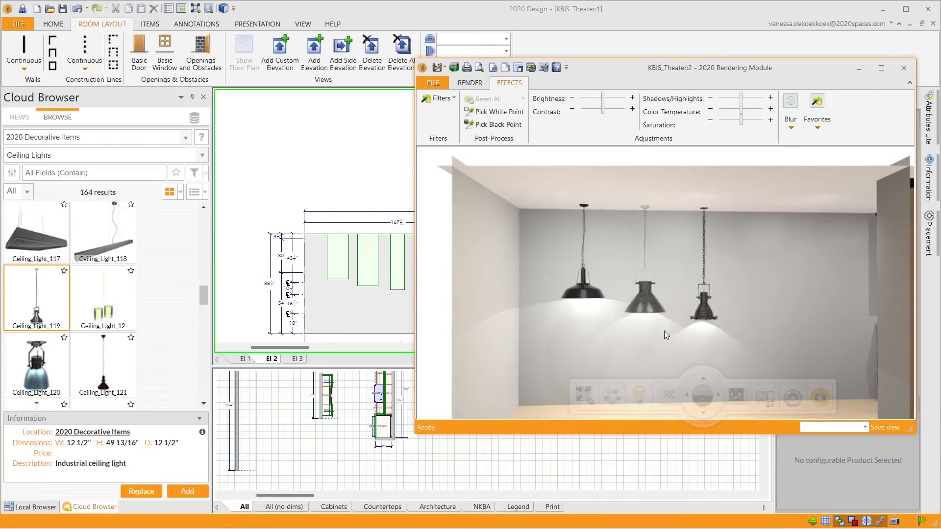
# Keep the render window on top and delete Ceiling_Light_111 and Ceiling_Light_113.
pyautogui.click(470, 83)
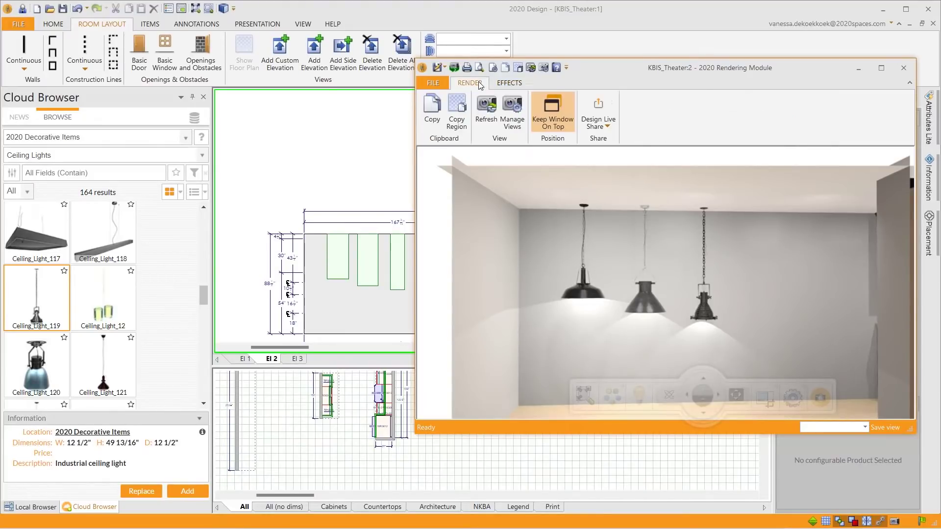
pyautogui.click(551, 118)
pyautogui.click(342, 257)
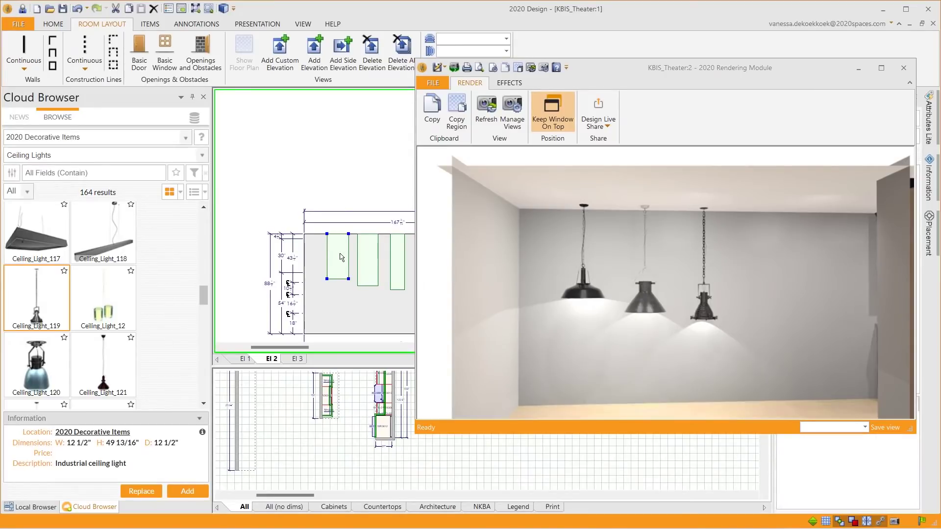
pyautogui.rightClick(342, 256)
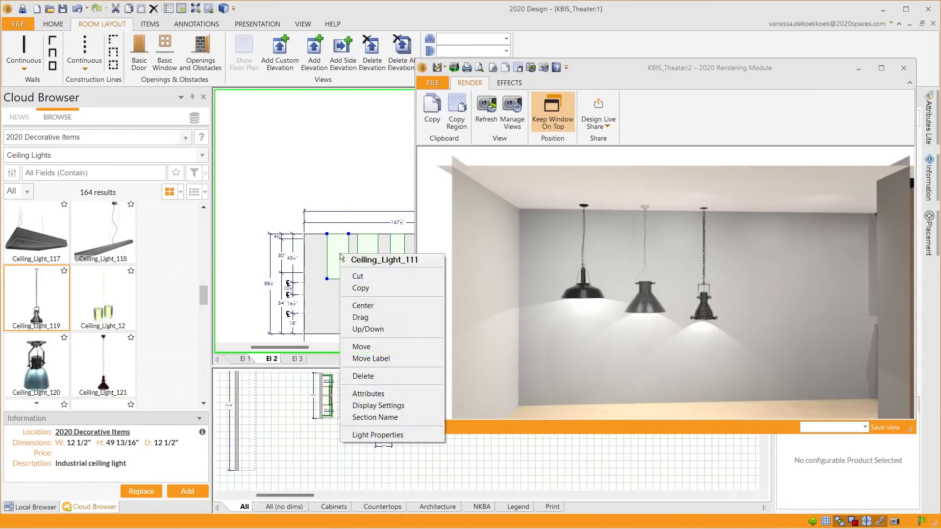
pyautogui.click(376, 377)
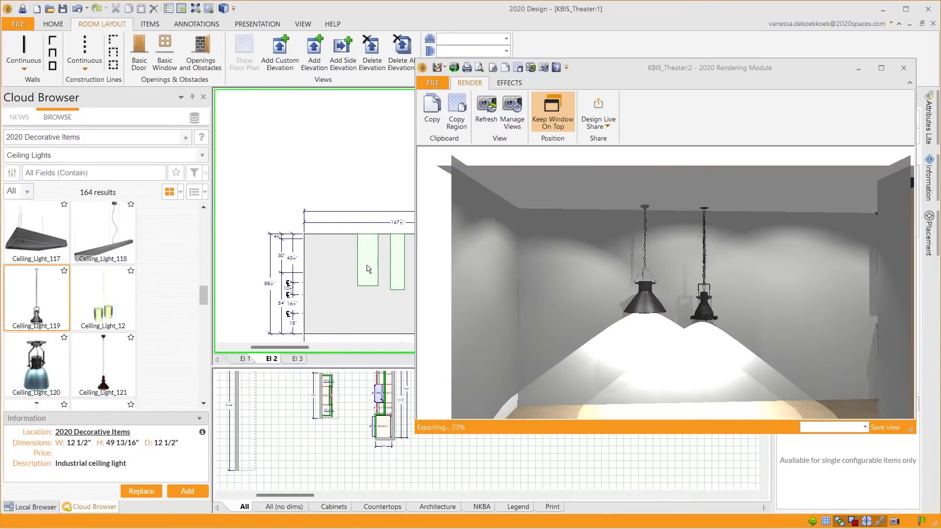
pyautogui.rightClick(368, 268)
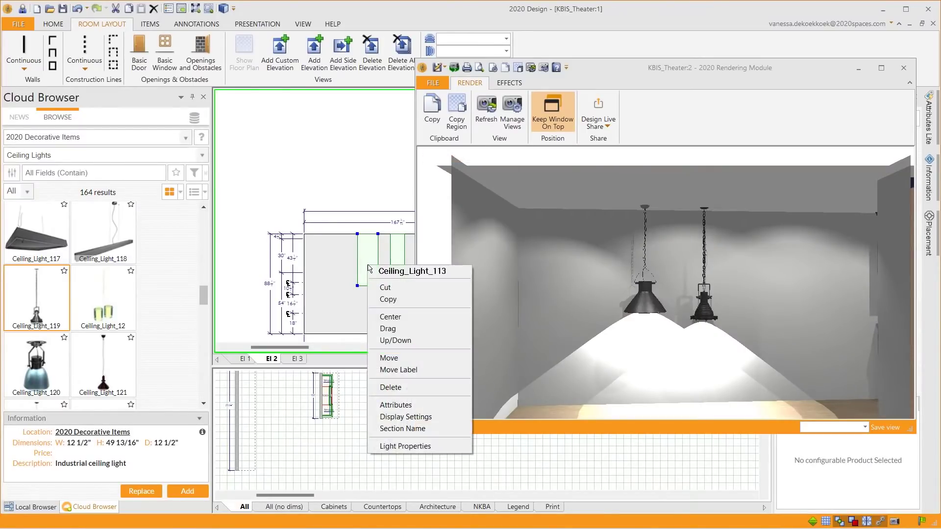
pyautogui.click(408, 386)
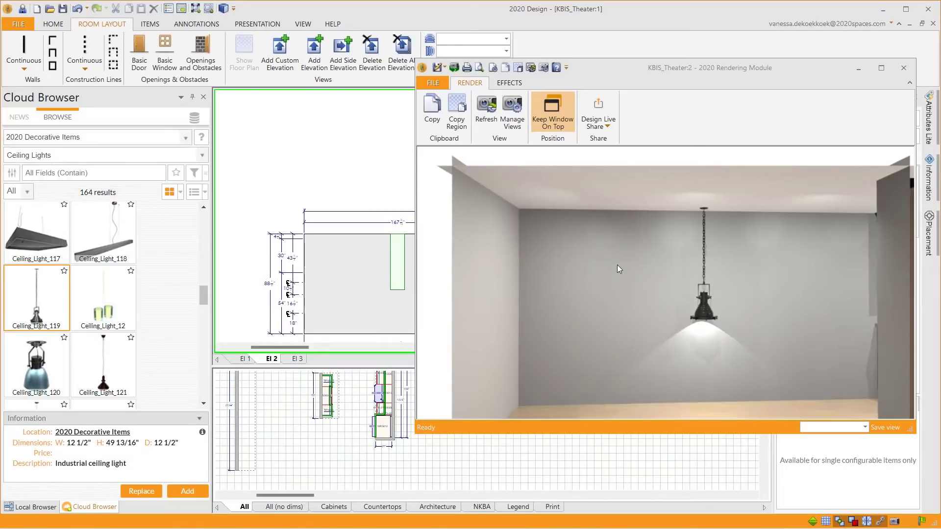
# Bring up the Attributes of the remaining Ceiling_Light_119.
pyautogui.click(514, 86)
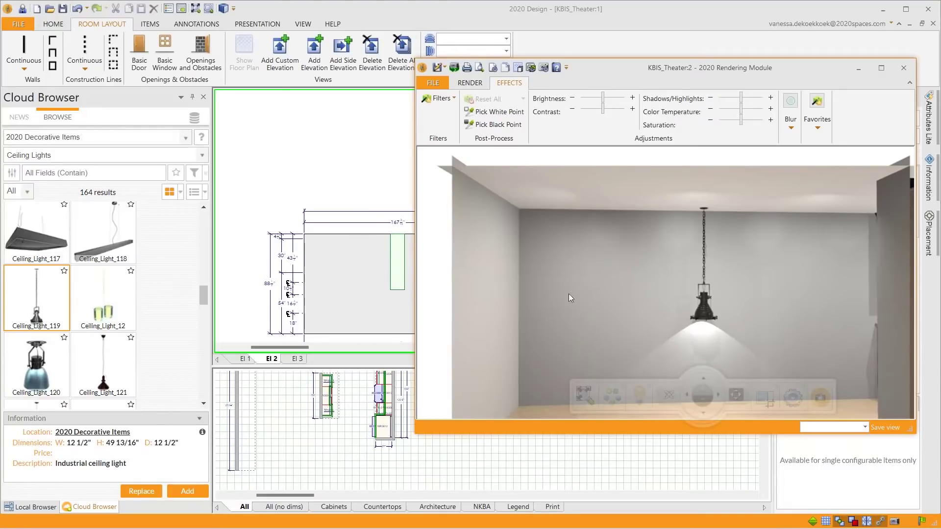
pyautogui.rightClick(396, 266)
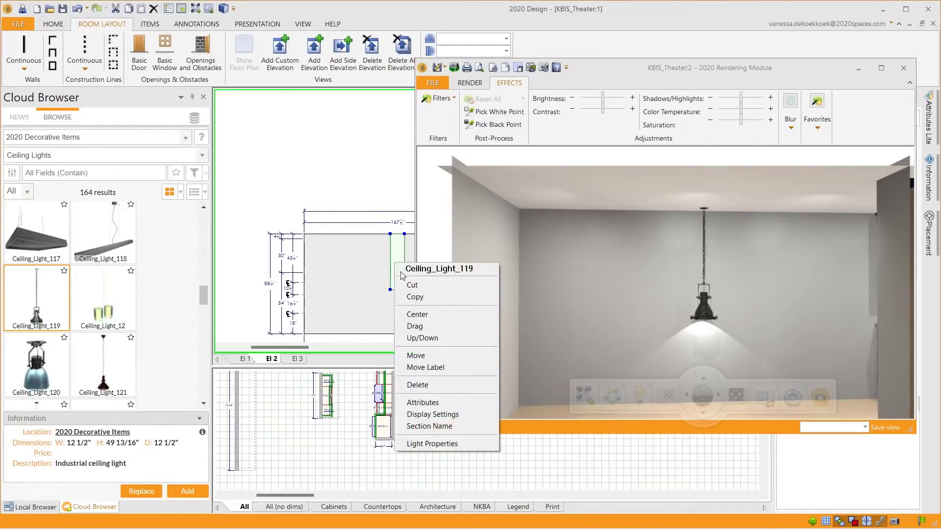
pyautogui.click(440, 406)
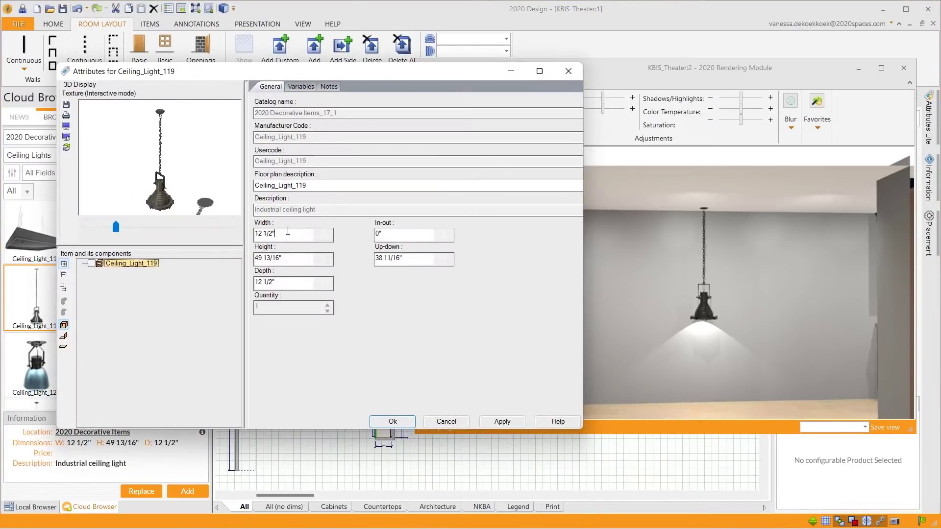
# Give Ceiling_Light_119 width 6, depth 6 and height 25, and apply.
pyautogui.doubleClick(301, 232)
pyautogui.write('6')
pyautogui.doubleClick(284, 284)
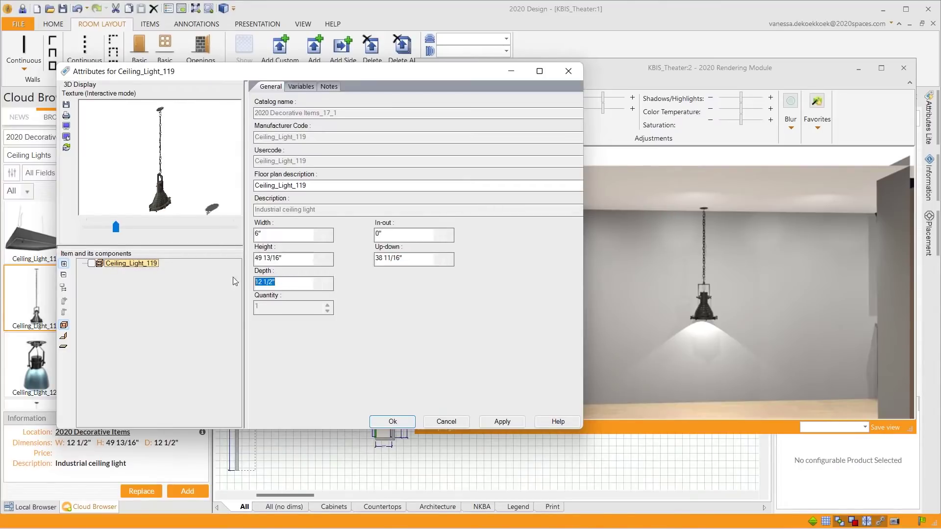
pyautogui.write('6')
pyautogui.click(296, 258)
pyautogui.moveTo(296, 258); pyautogui.dragTo(232, 255)
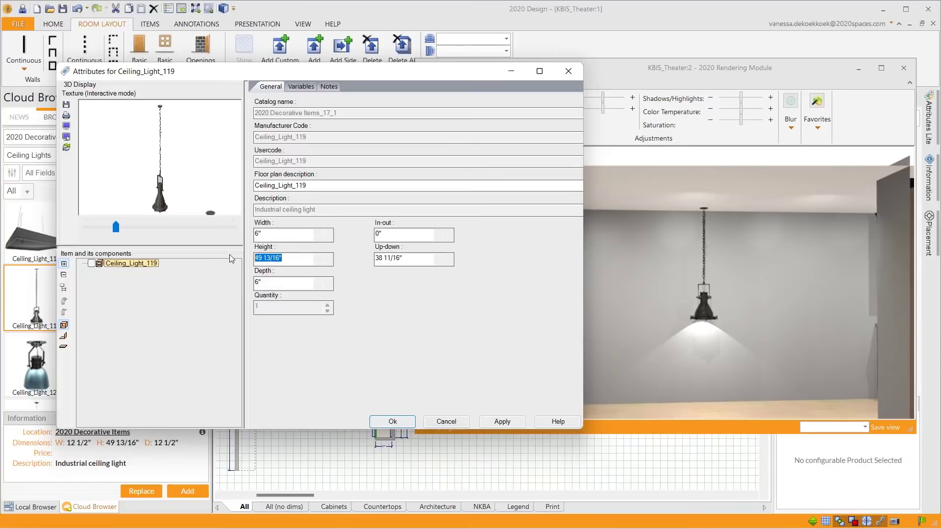
pyautogui.write('25')
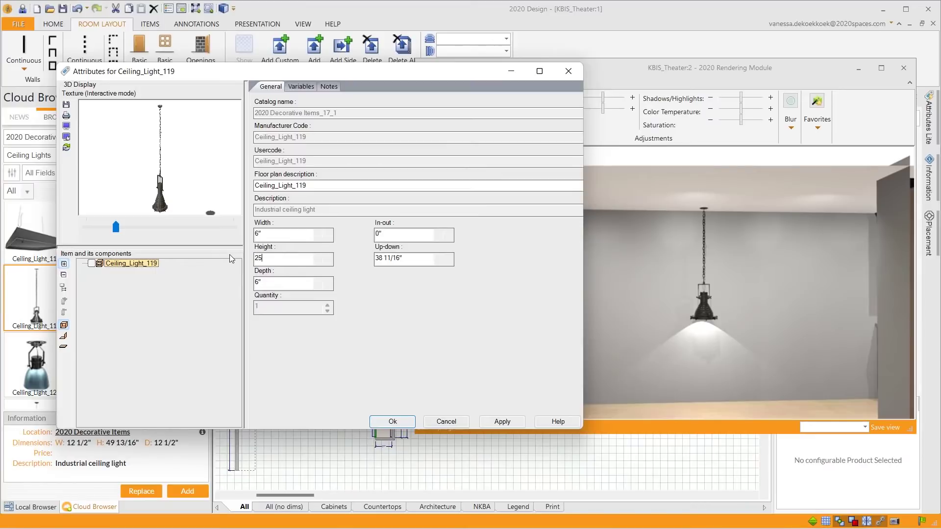
pyautogui.click(501, 422)
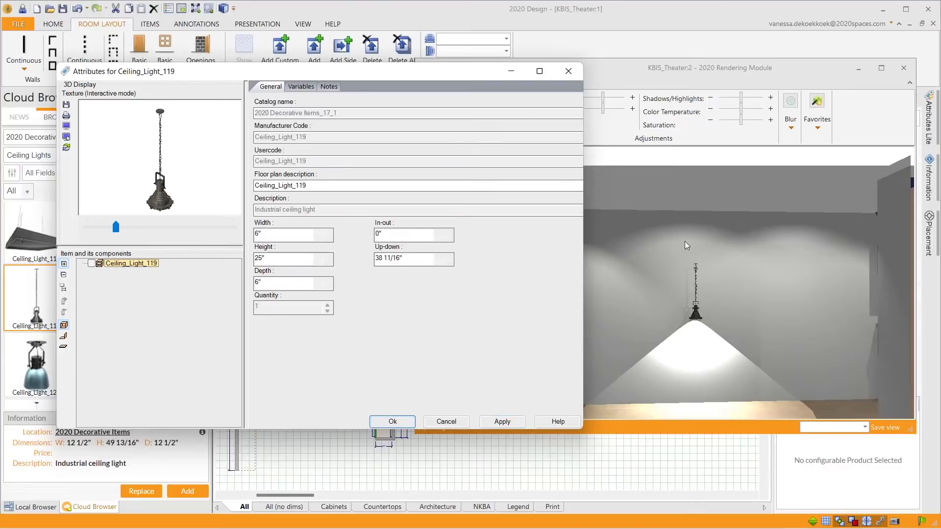
pyautogui.press('Return')
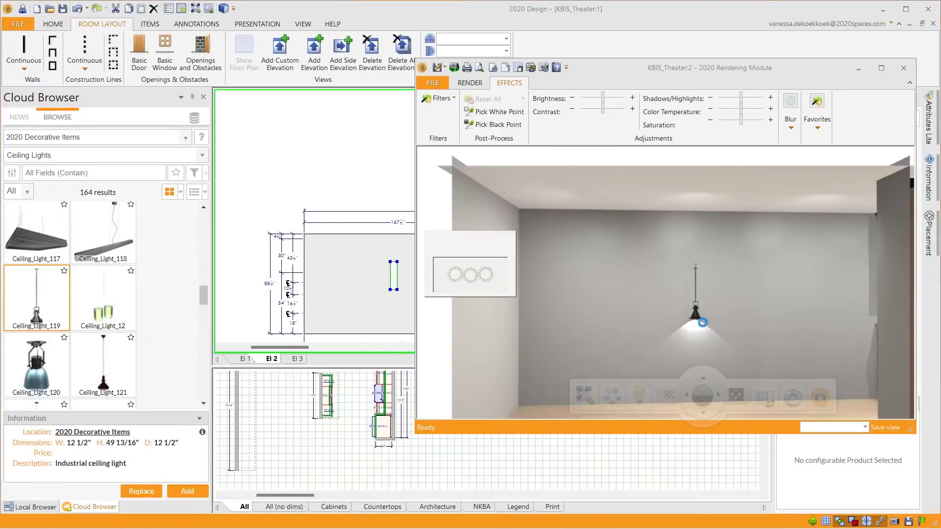
# Close the render window and enlarge the floor plan pane.
pyautogui.click(904, 67)
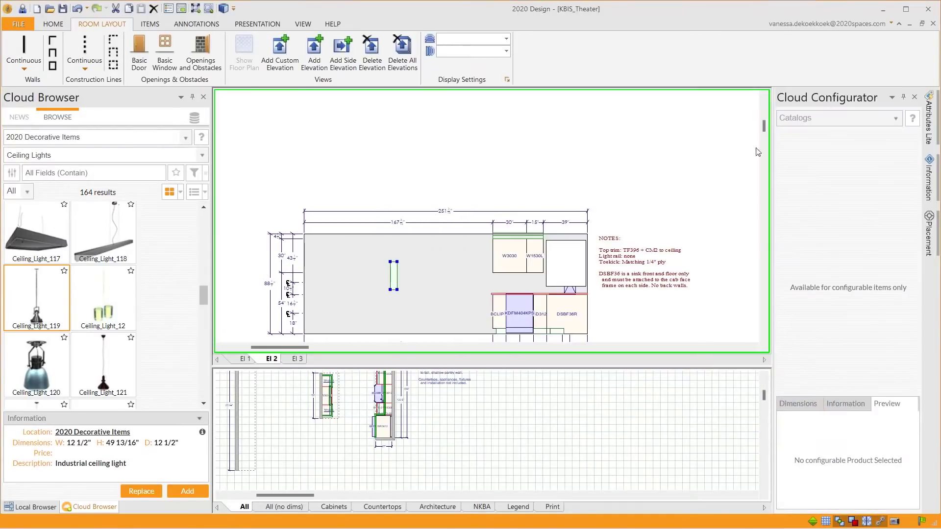
pyautogui.rightClick(395, 282)
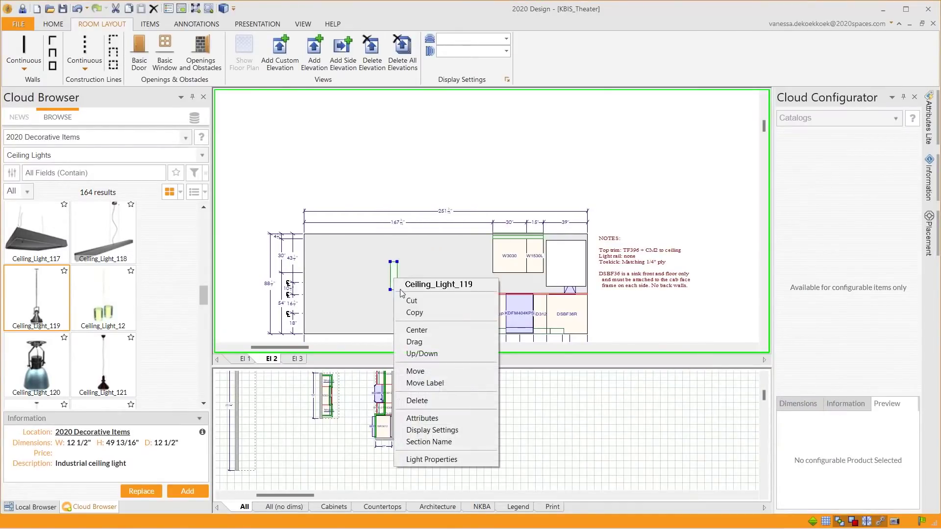
pyautogui.click(425, 355)
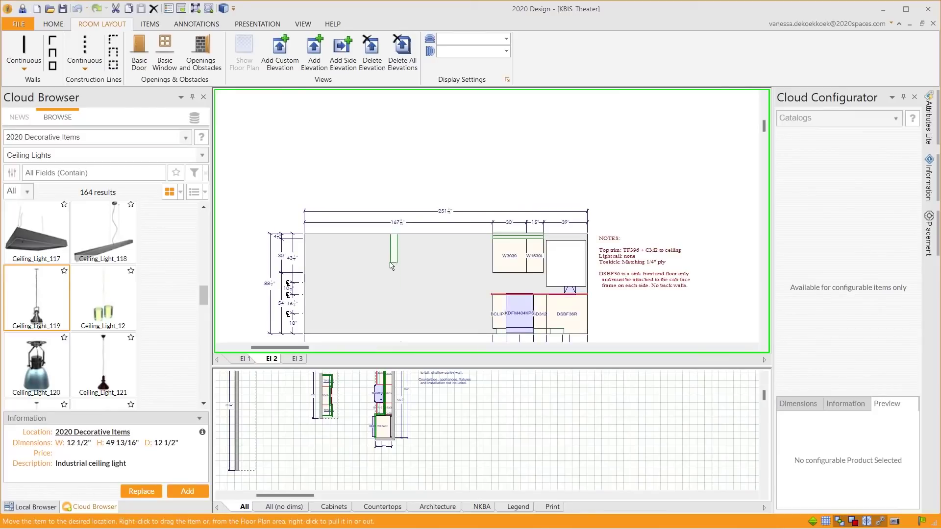
pyautogui.moveTo(422, 366); pyautogui.dragTo(432, 121)
pyautogui.scroll(2, 402, 186)
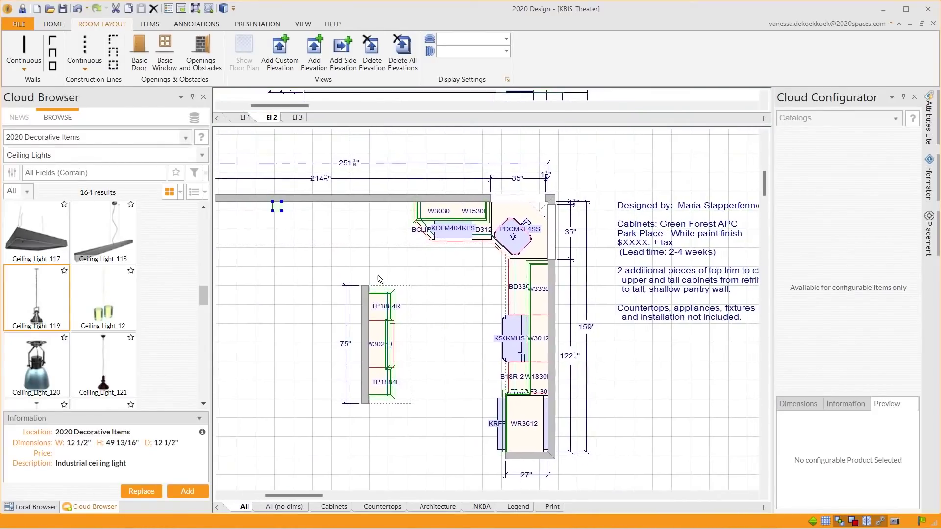
# Move Ceiling_Light_119 over the corner sink cabinet and re-render the kitchen.
pyautogui.rightClick(278, 209)
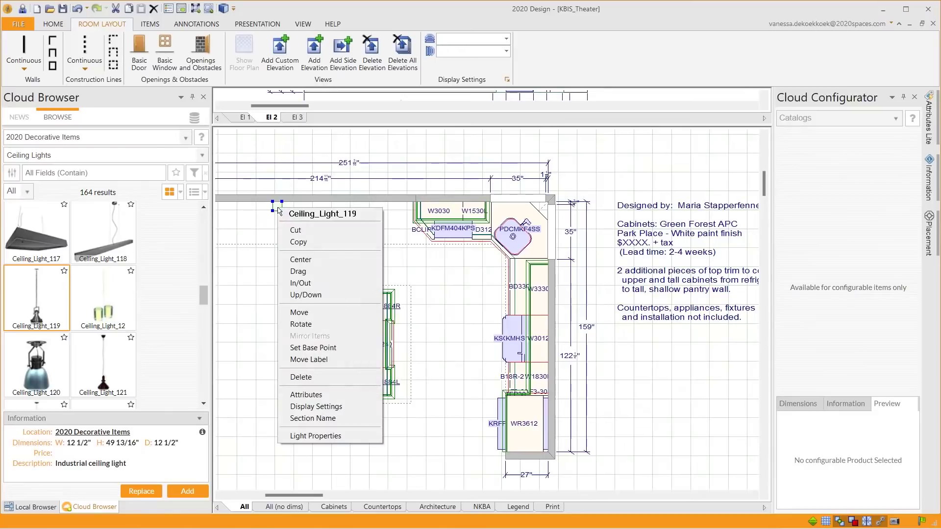
pyautogui.click(291, 312)
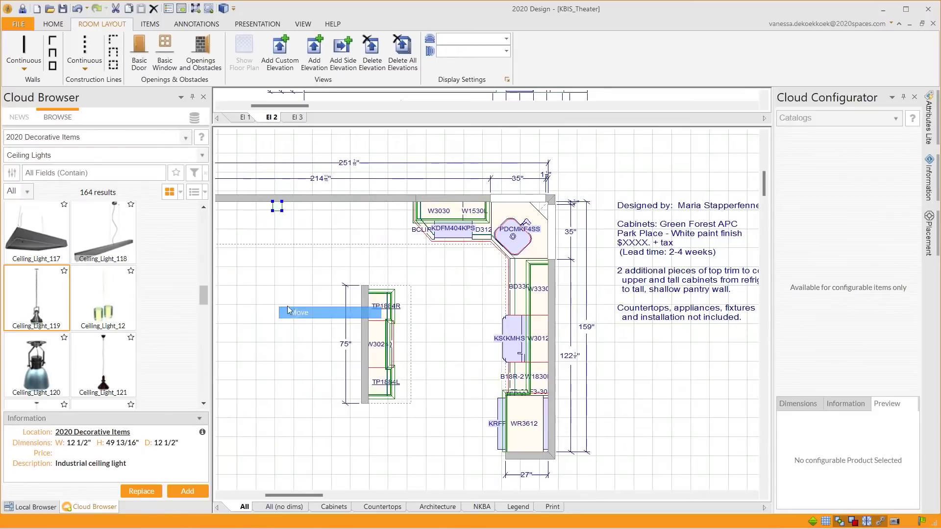
pyautogui.click(282, 270)
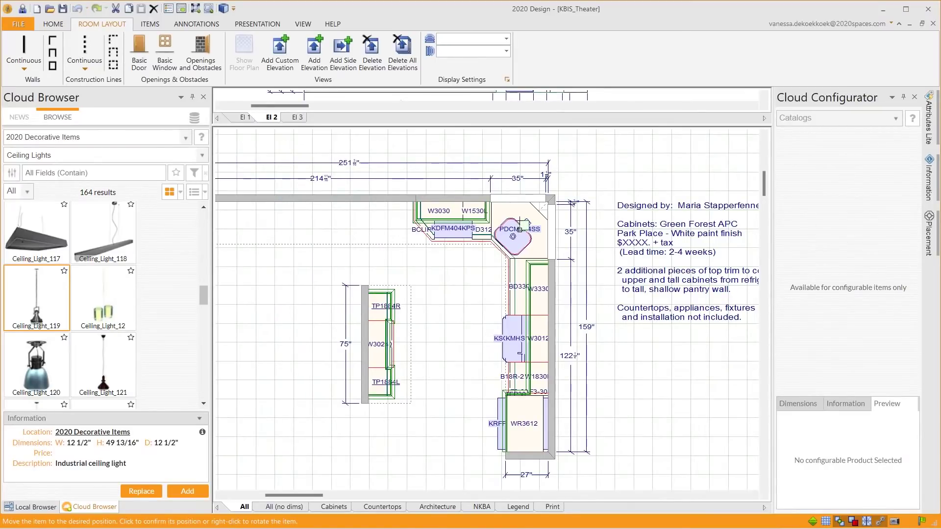
pyautogui.click(522, 225)
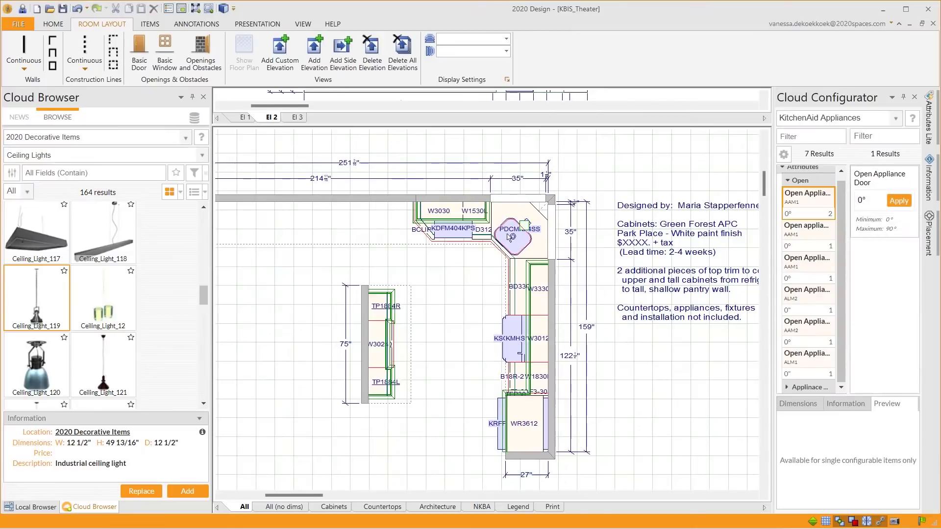
pyautogui.click(223, 9)
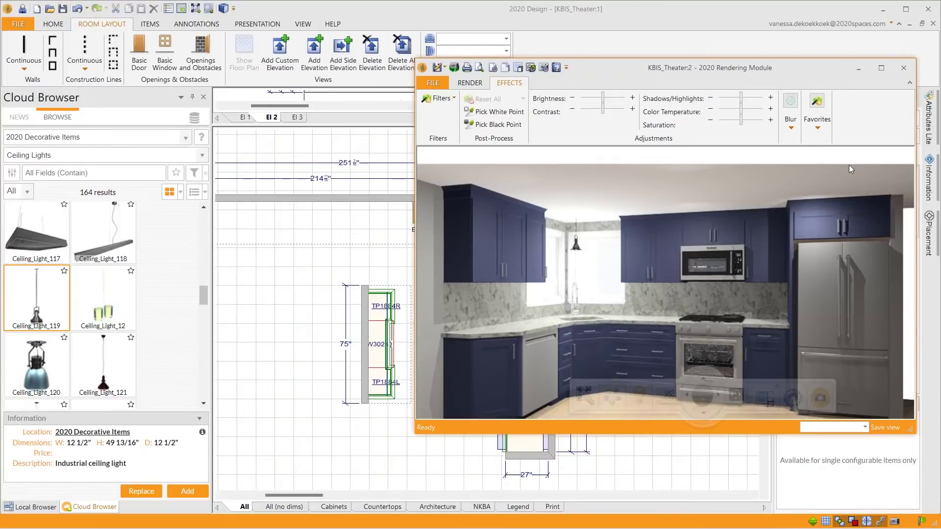
# Close the render window and show the ITEMS ribbon tools.
pyautogui.click(903, 70)
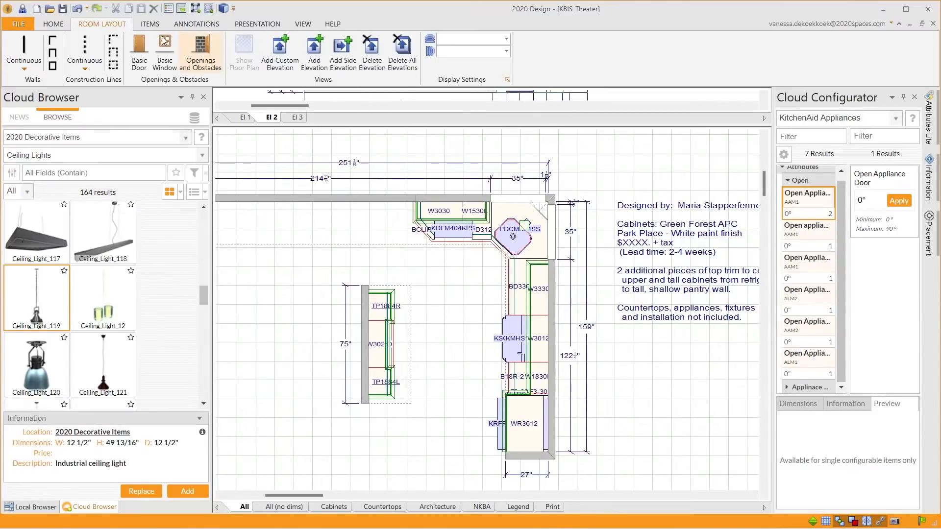
pyautogui.click(150, 24)
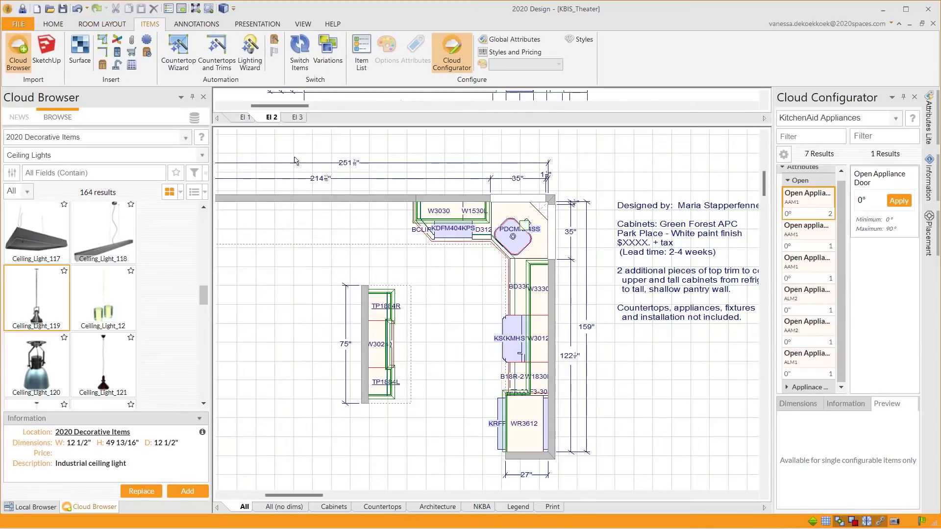
# Start the Lighting Wizard with the TASKLT21_1 catalog and the Tape Lighting pre-set.
pyautogui.click(253, 63)
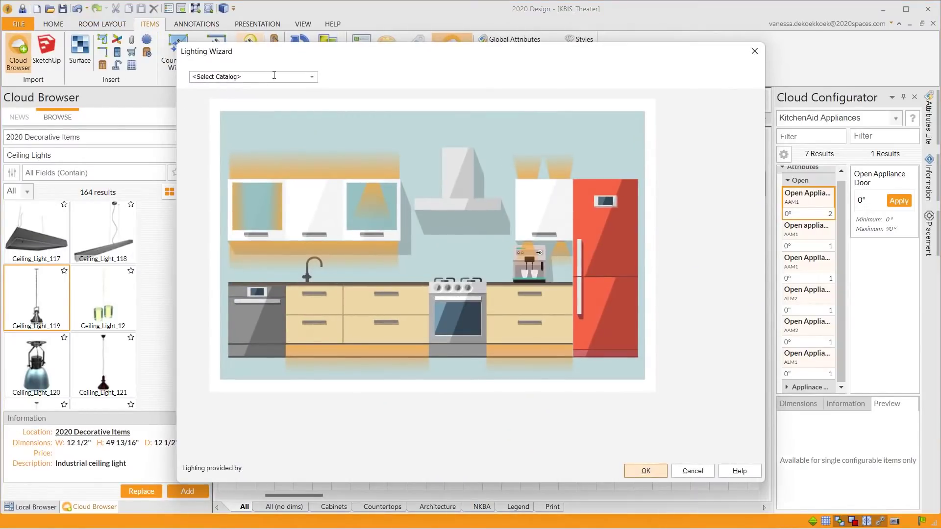
pyautogui.click(304, 77)
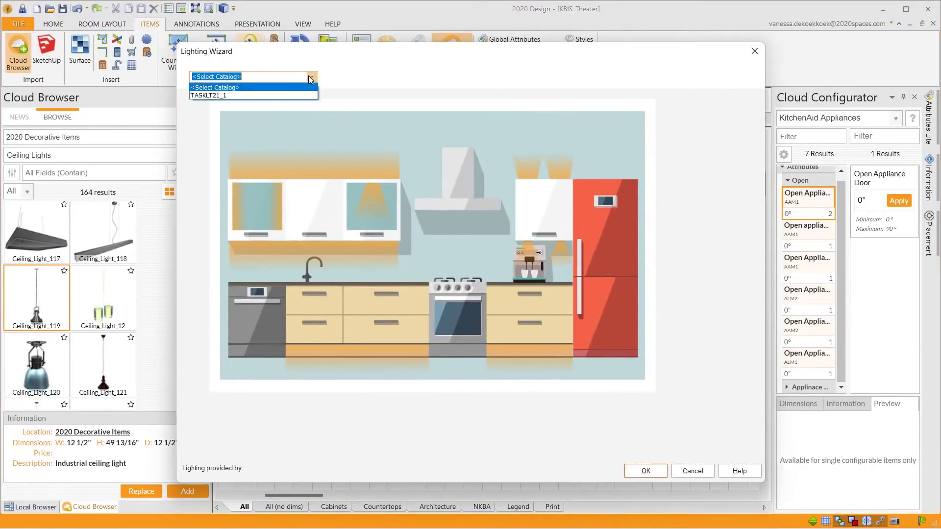
pyautogui.click(286, 96)
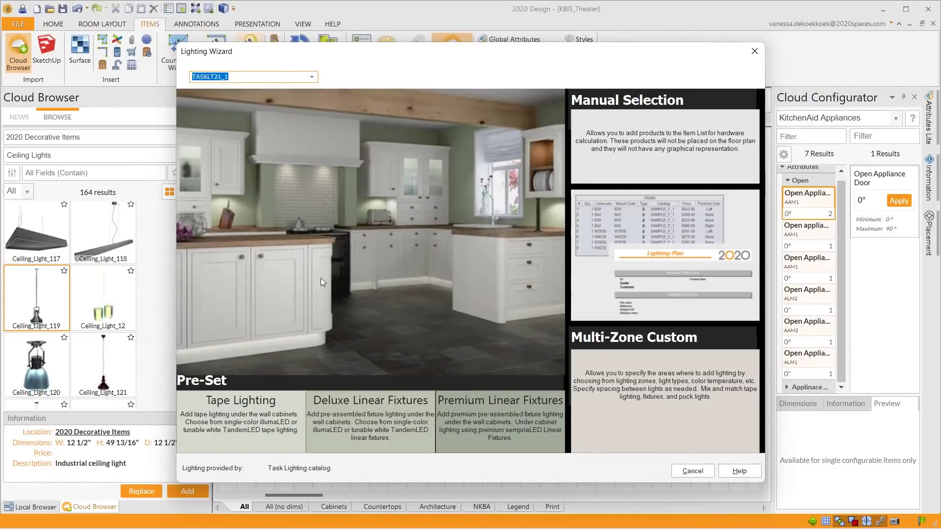
pyautogui.click(264, 424)
# Set Linear Fixtures and Tape Light, 16' Drizzle 4000K product, dimmable hardwired, and confirm.
pyautogui.click(316, 114)
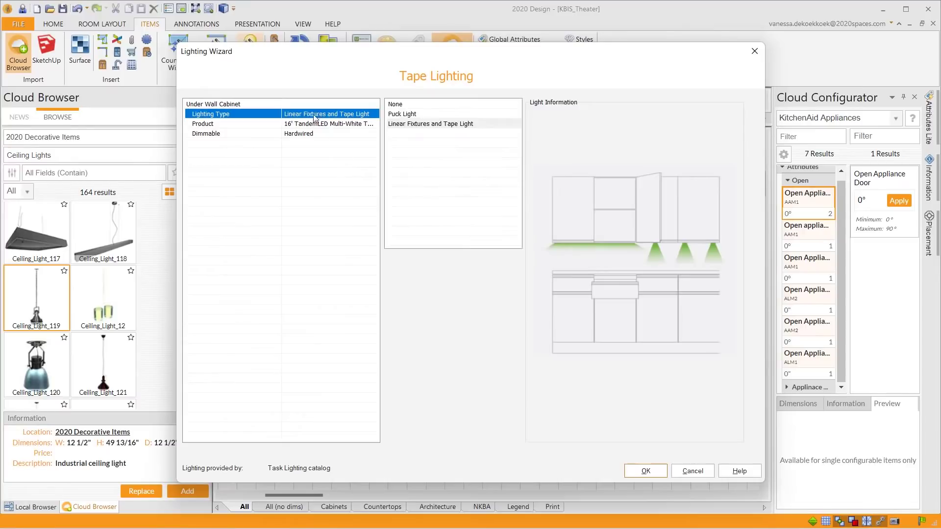
pyautogui.click(435, 124)
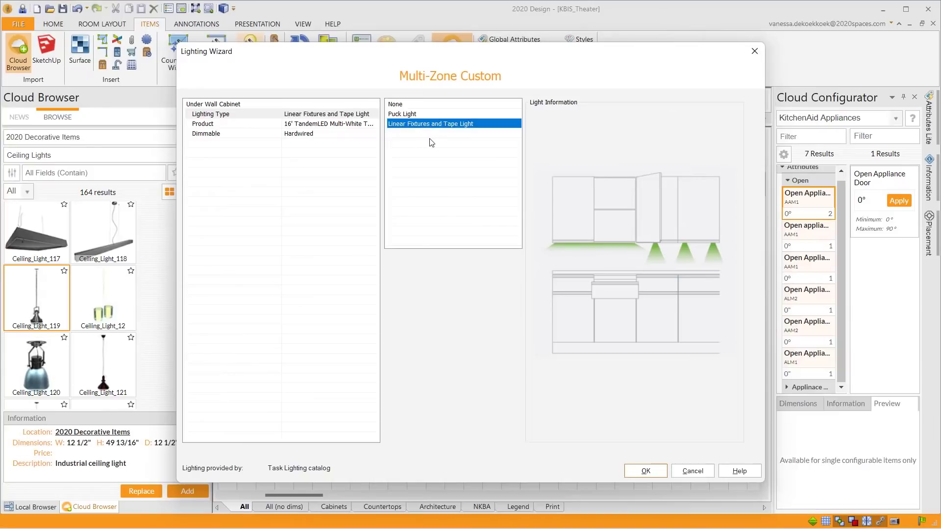
pyautogui.click(348, 127)
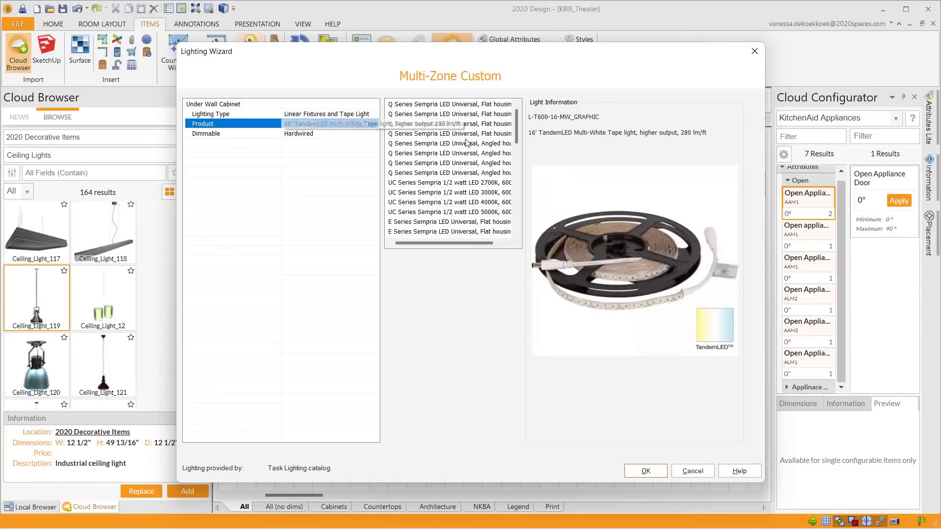
pyautogui.moveTo(518, 119); pyautogui.dragTo(512, 212)
pyautogui.click(495, 223)
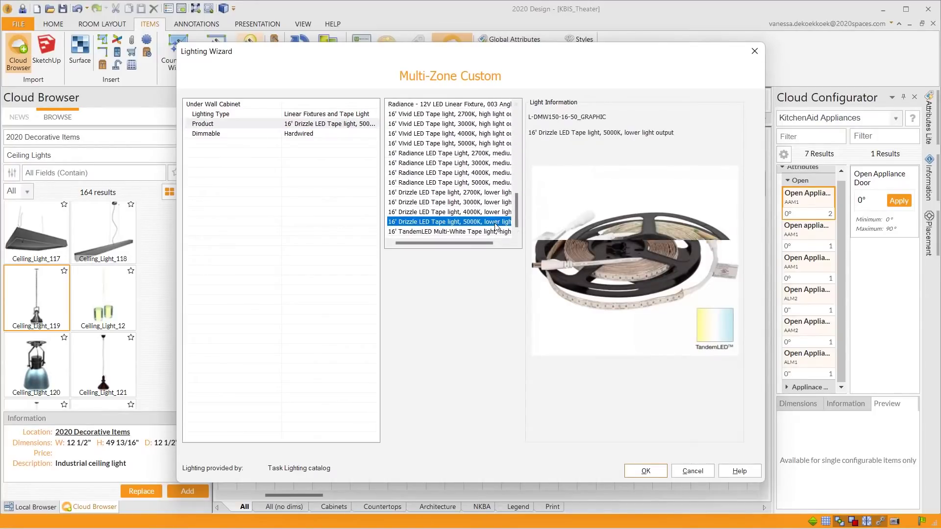
pyautogui.click(490, 213)
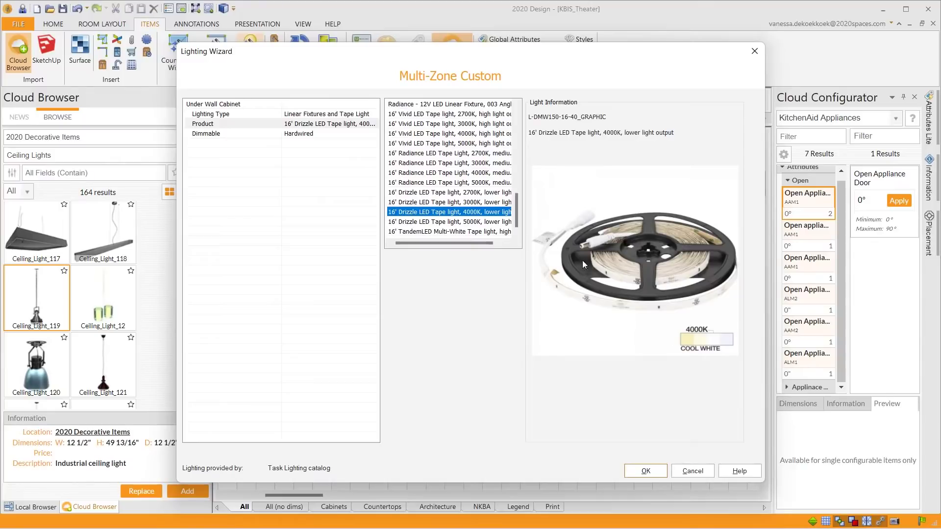
pyautogui.click(337, 136)
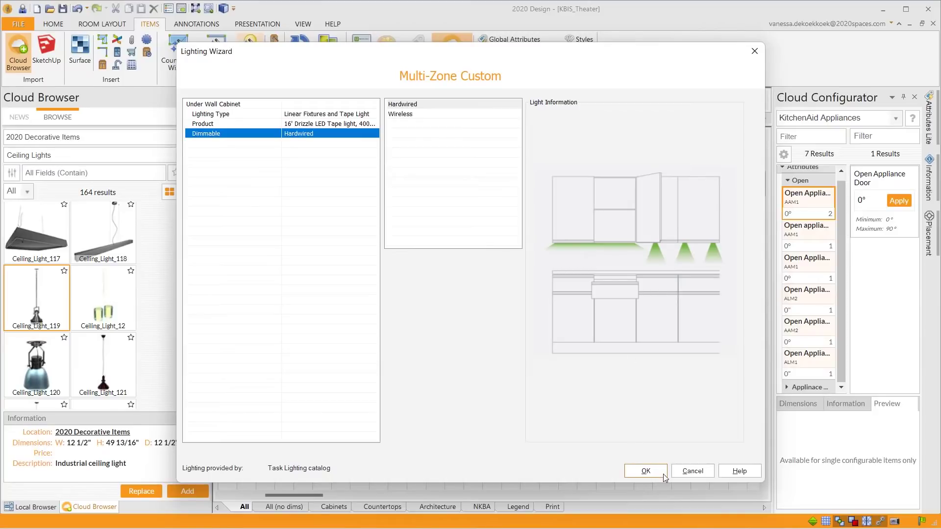
pyautogui.click(645, 476)
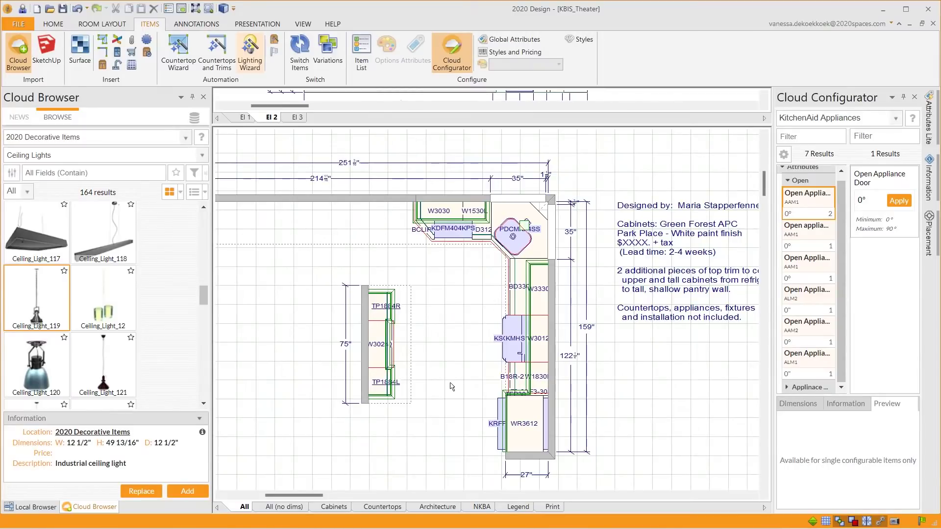
pyautogui.click(481, 507)
pyautogui.scroll(5, 479, 311)
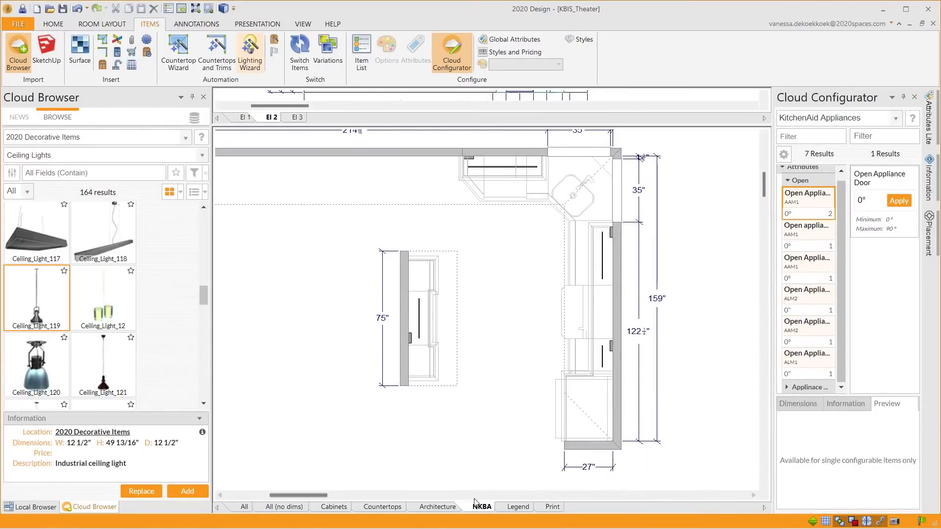
pyautogui.doubleClick(510, 290)
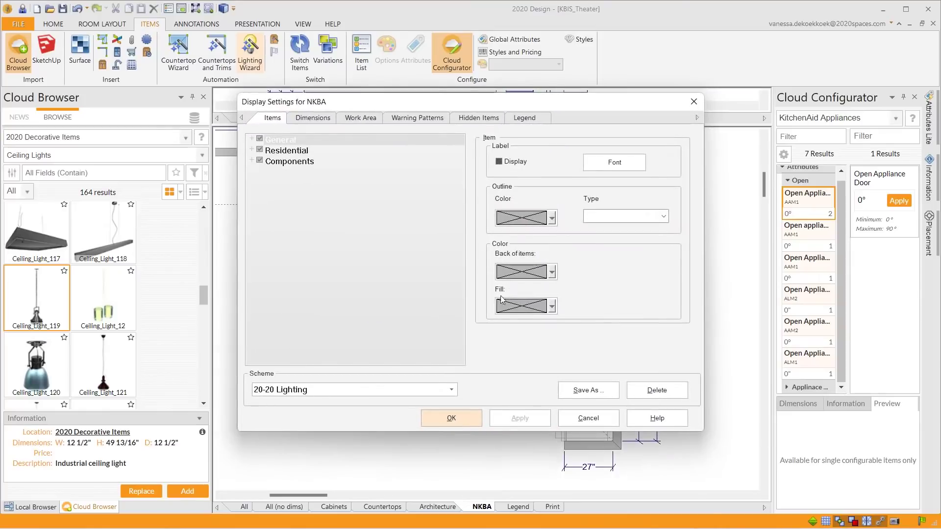
pyautogui.click(450, 389)
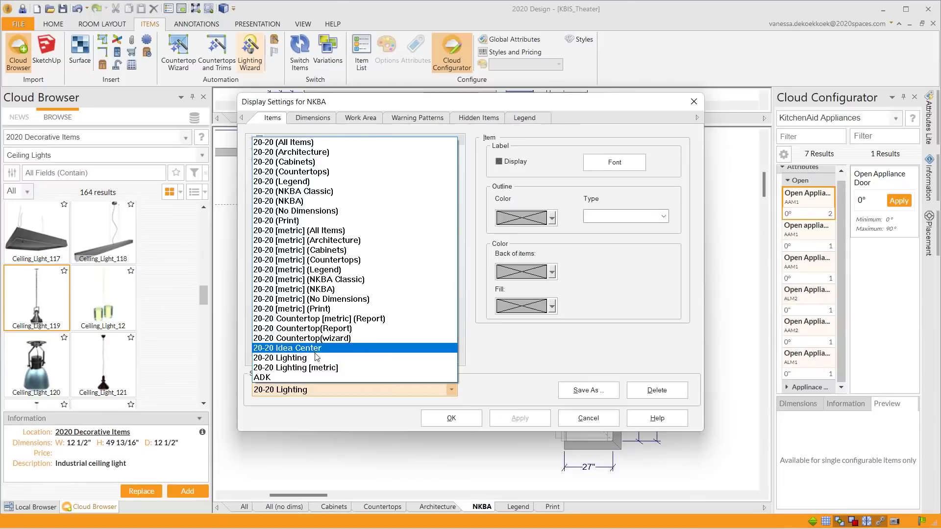
pyautogui.click(695, 103)
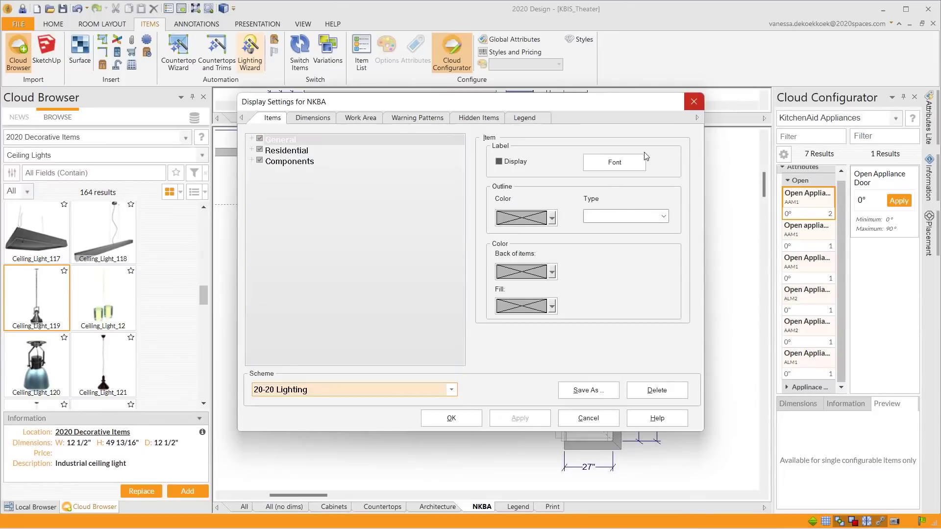
pyautogui.click(694, 103)
pyautogui.scroll(-2, 566, 237)
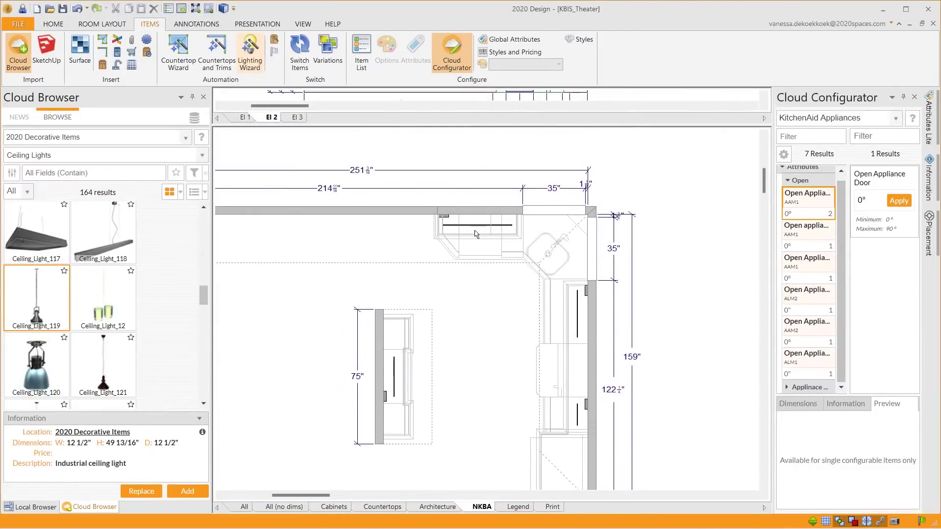
pyautogui.scroll(5, 446, 232)
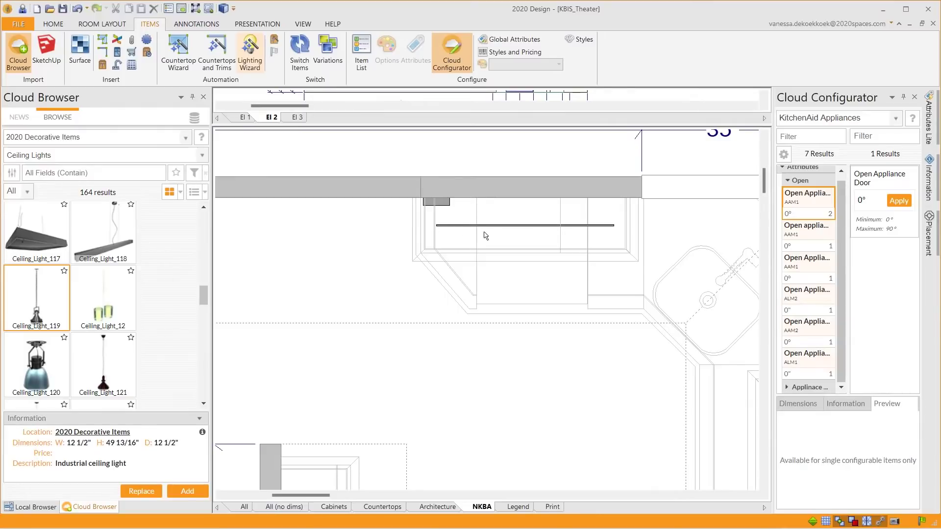
pyautogui.scroll(-2, 604, 240)
pyautogui.moveTo(620, 327); pyautogui.dragTo(562, 209, button='middle')
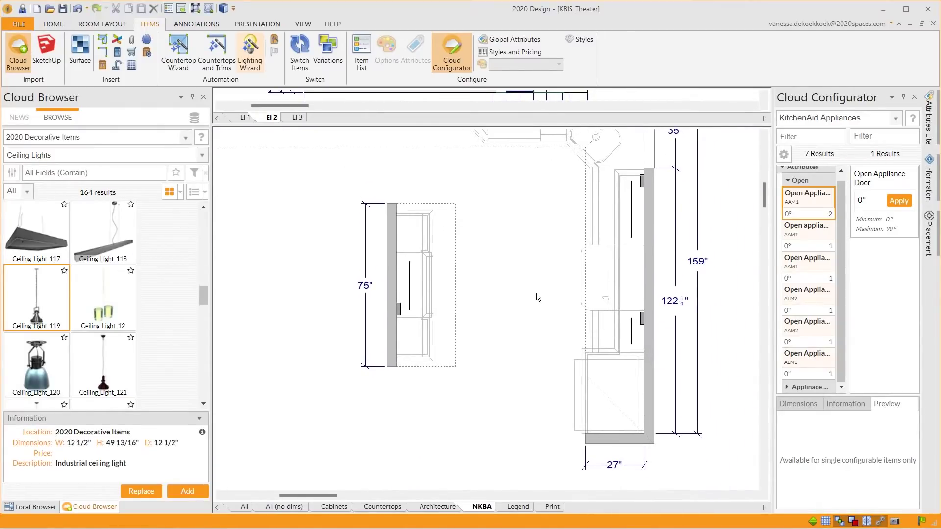
pyautogui.scroll(2, 536, 298)
pyautogui.moveTo(537, 297); pyautogui.dragTo(545, 352, button='middle')
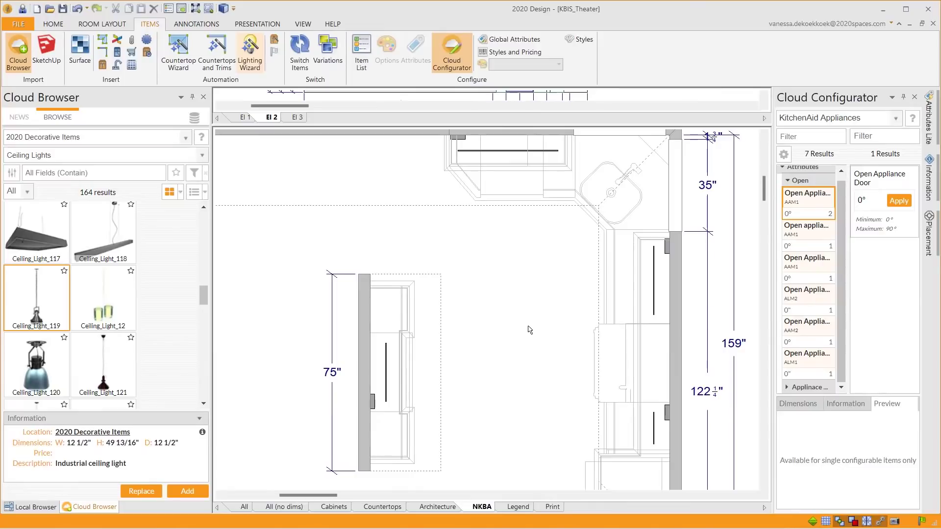
pyautogui.scroll(-1, 551, 319)
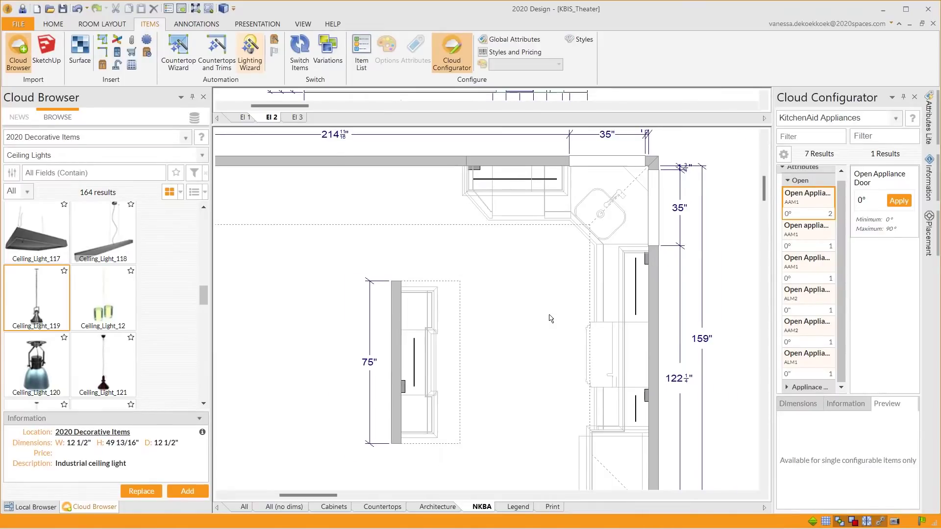
pyautogui.click(244, 507)
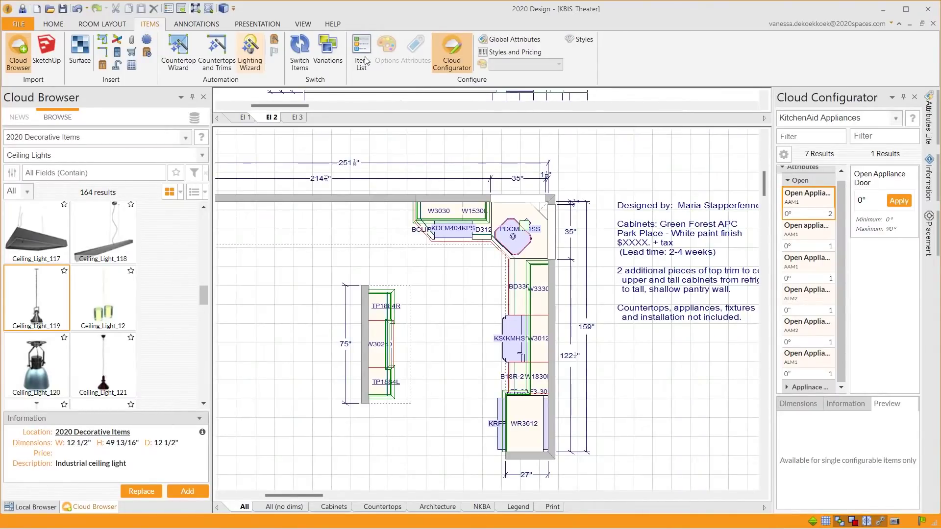
# Render the kitchen in 3D and adjust Scene light intensities: lower natural and artificial, raise user-added.
pyautogui.click(223, 8)
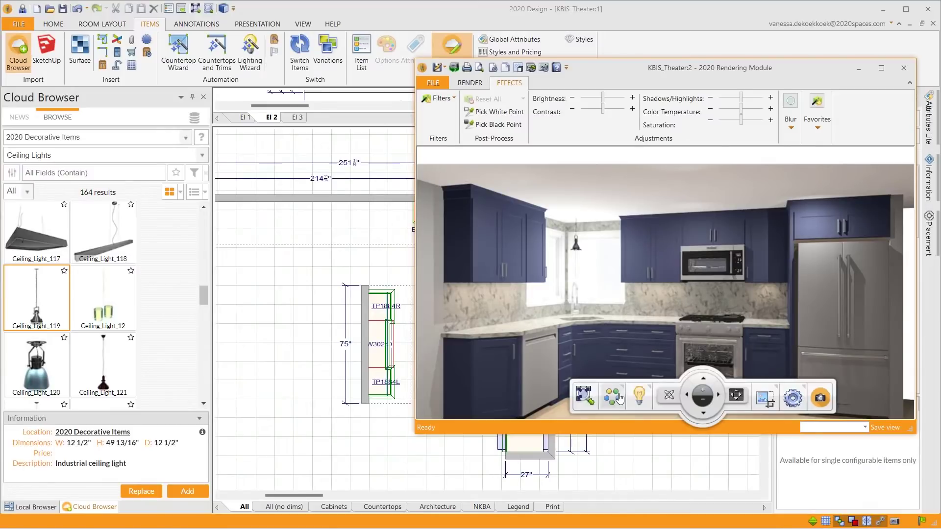
pyautogui.click(639, 393)
pyautogui.click(569, 264)
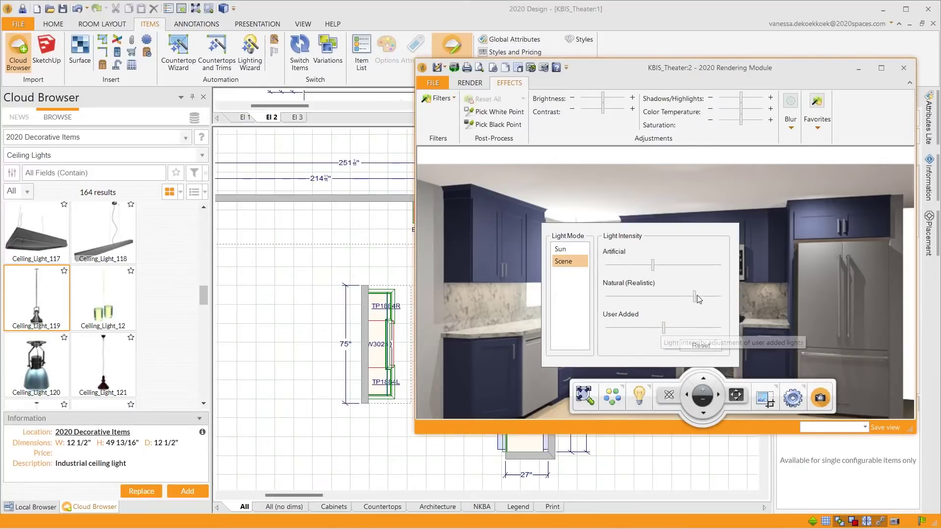
pyautogui.moveTo(698, 300); pyautogui.dragTo(662, 303)
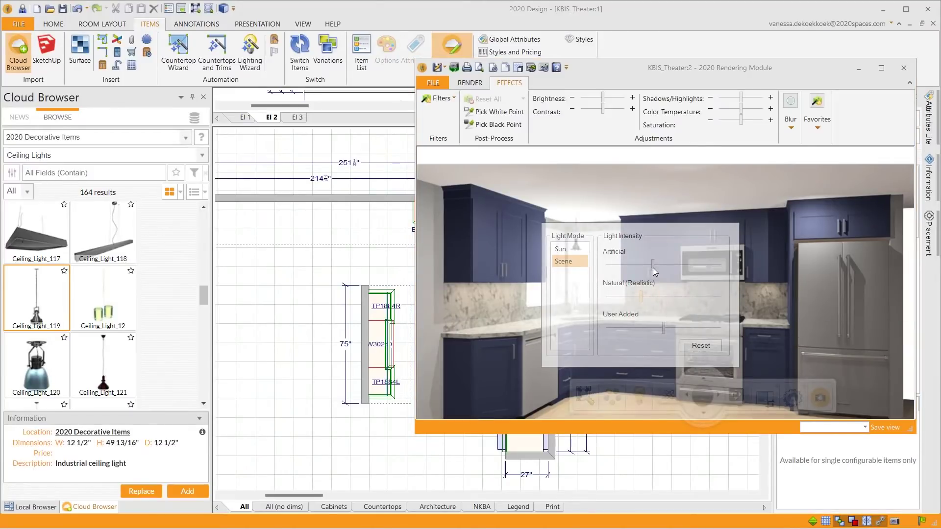
pyautogui.moveTo(653, 267); pyautogui.dragTo(631, 269)
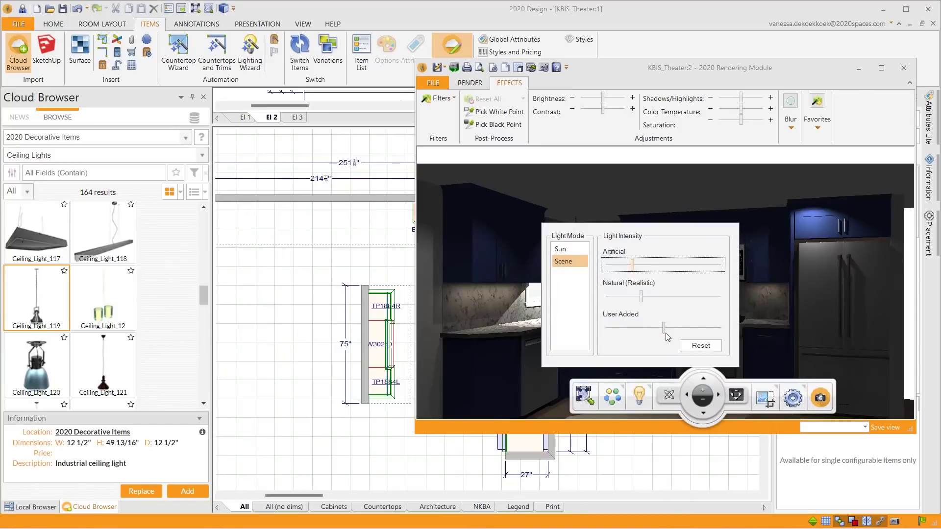
pyautogui.moveTo(665, 331); pyautogui.dragTo(690, 332)
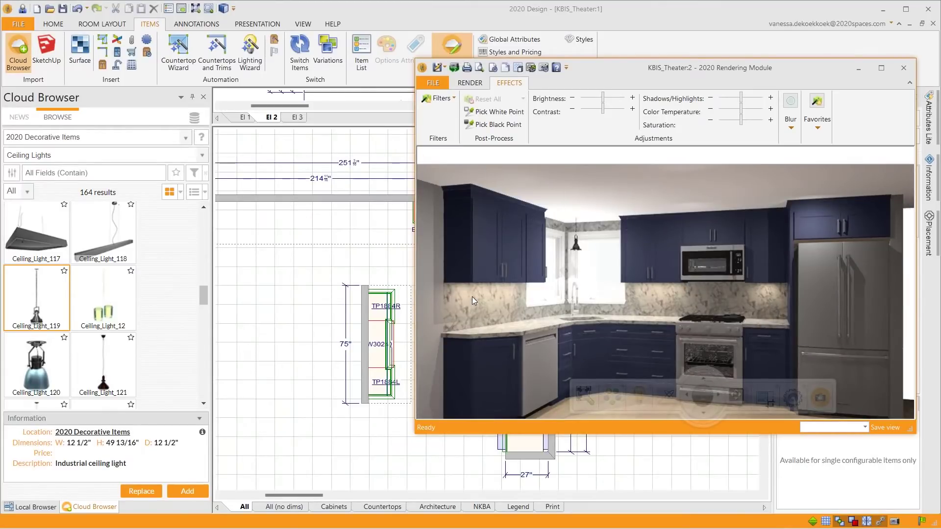
# Reset the Scene light intensities to defaults and close the lighting panel.
pyautogui.click(639, 395)
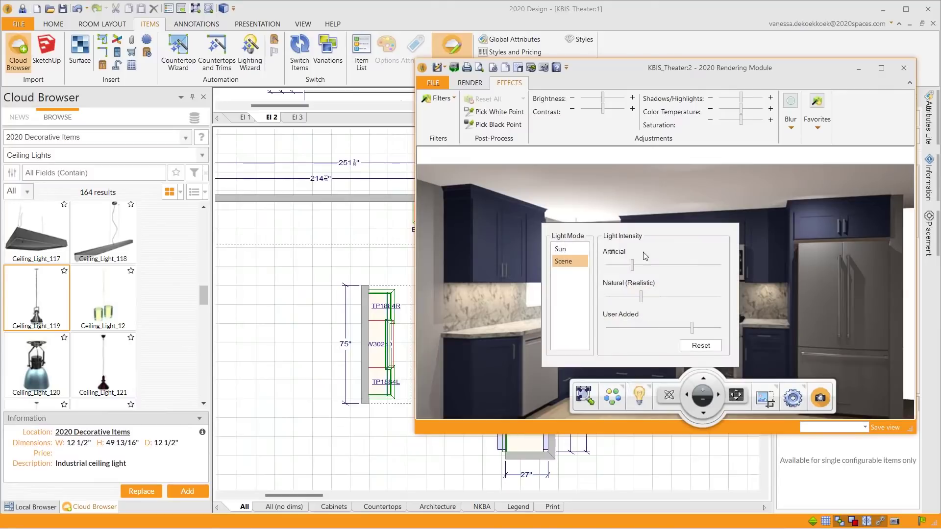
pyautogui.moveTo(632, 265); pyautogui.dragTo(653, 265)
pyautogui.click(693, 347)
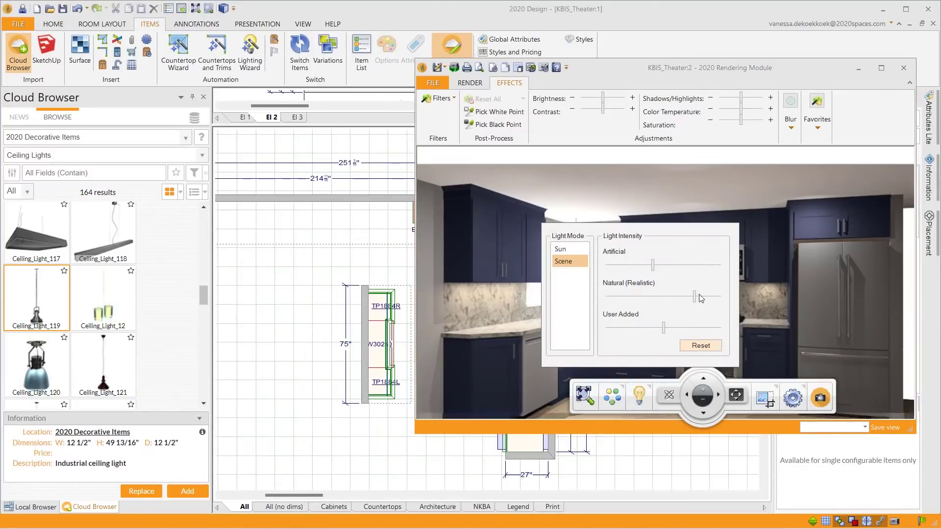
pyautogui.click(711, 198)
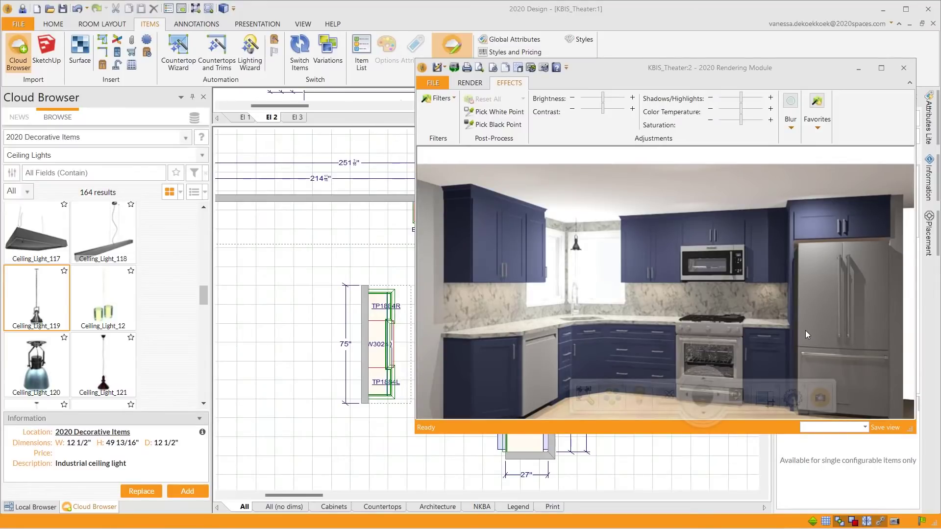
# Try Hidden lines mode, then switch the render to Textures with Edges.
pyautogui.click(793, 398)
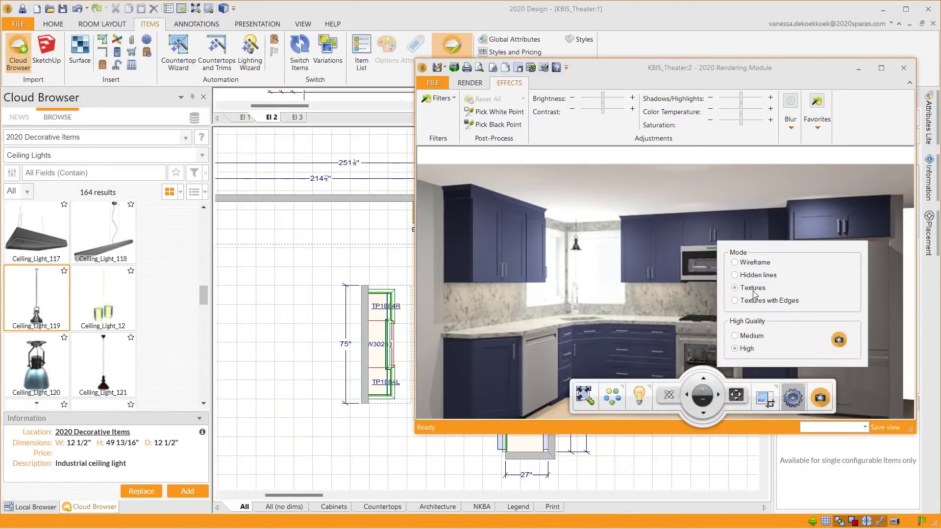
pyautogui.click(735, 275)
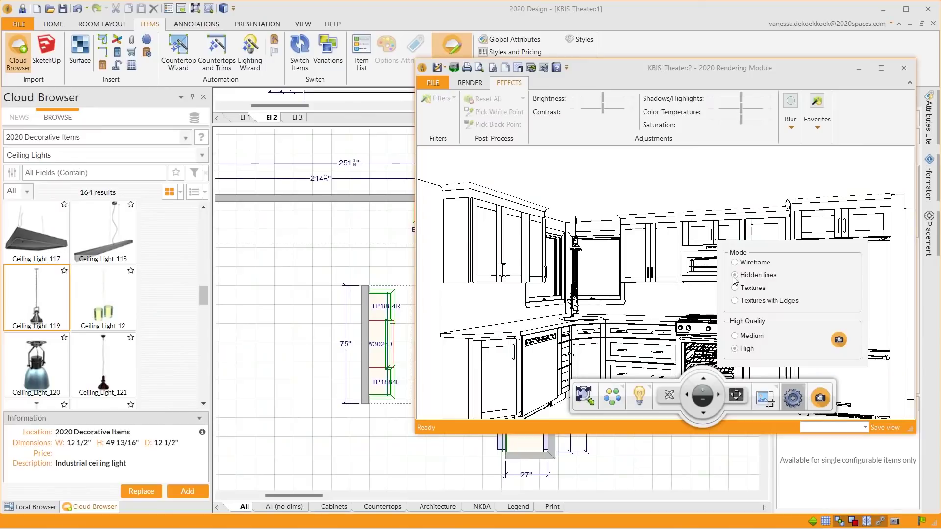
pyautogui.click(737, 301)
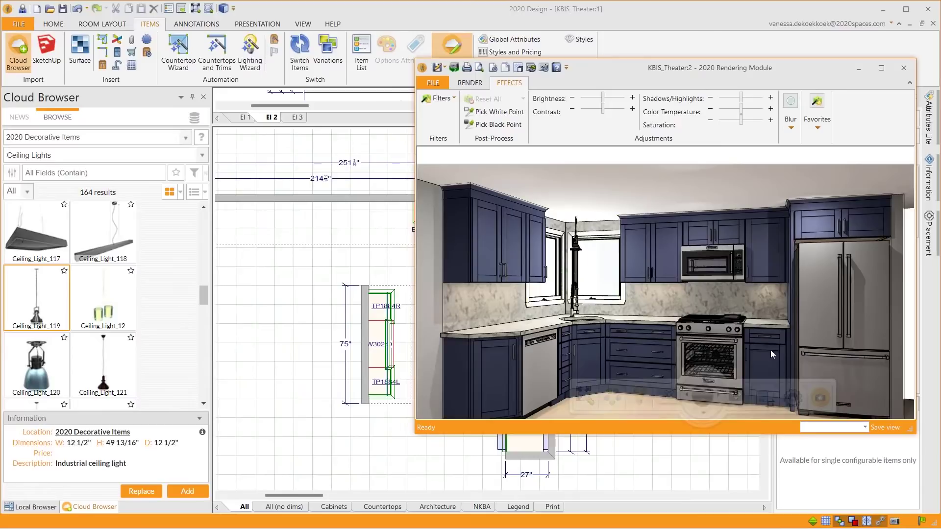
pyautogui.click(790, 392)
# Widen the rendering window left and downward and switch the mode back to Textures.
pyautogui.moveTo(413, 160); pyautogui.dragTo(312, 166)
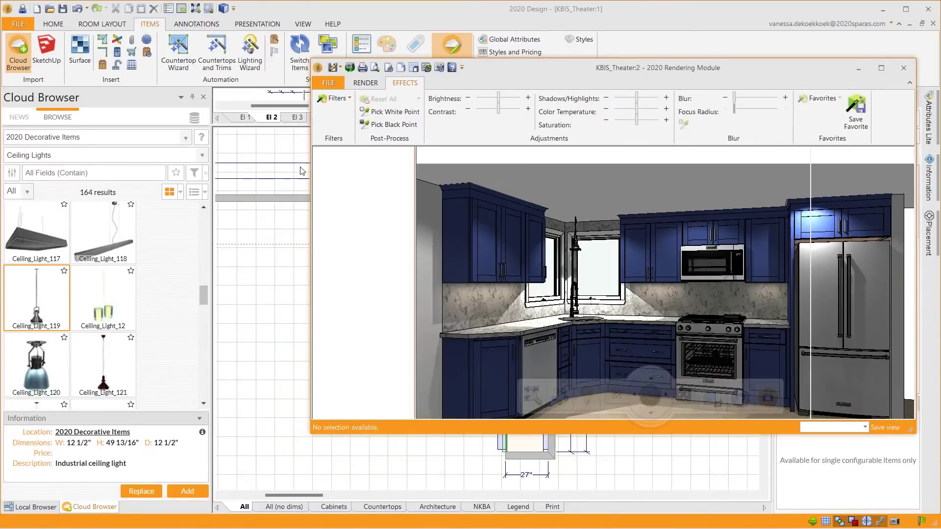
pyautogui.moveTo(258, 182); pyautogui.dragTo(258, 181)
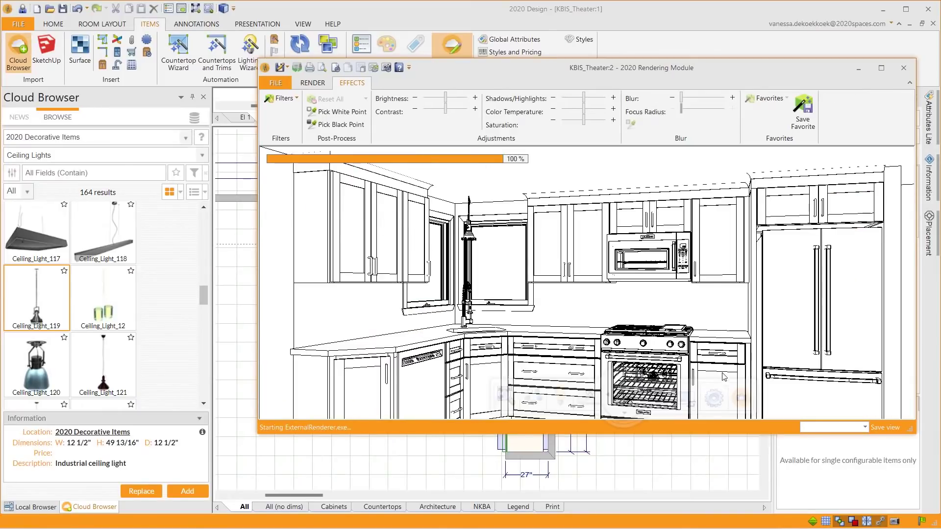
pyautogui.click(713, 397)
pyautogui.click(675, 290)
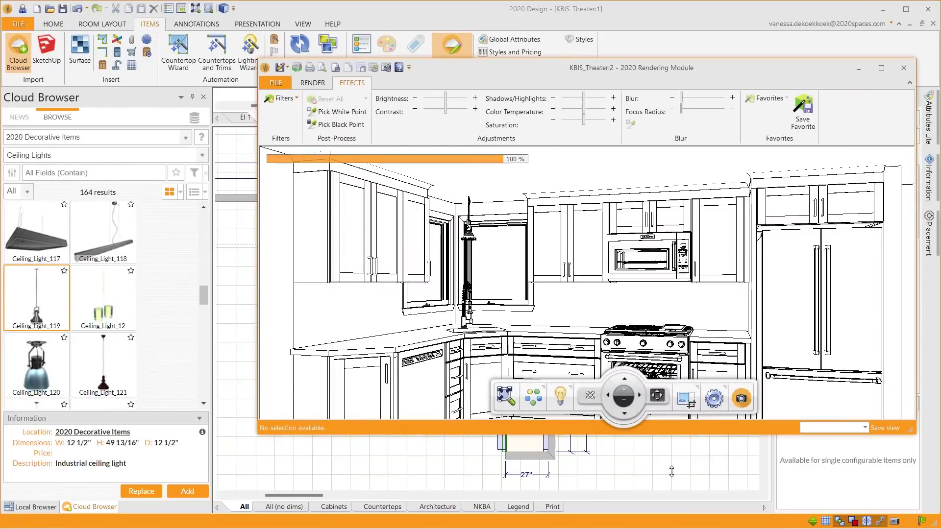
pyautogui.moveTo(671, 435); pyautogui.dragTo(673, 489)
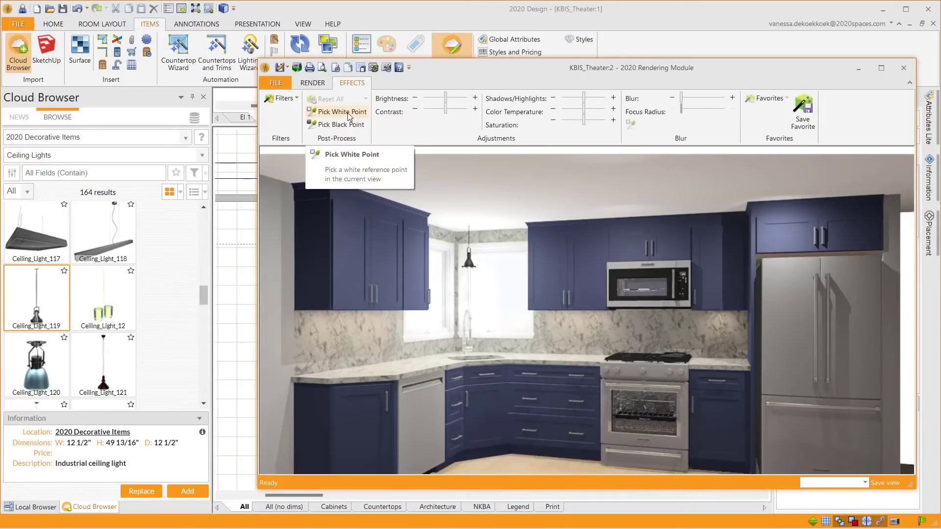
pyautogui.click(349, 117)
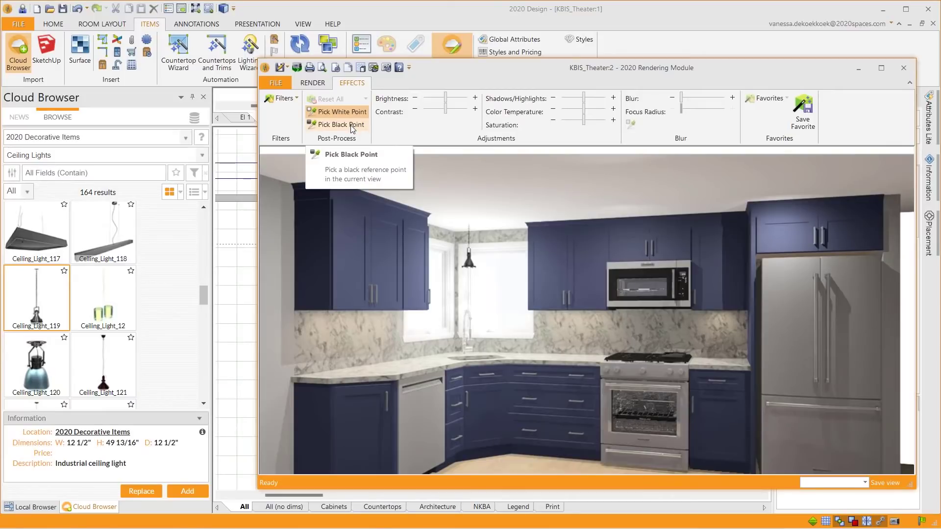
pyautogui.click(351, 125)
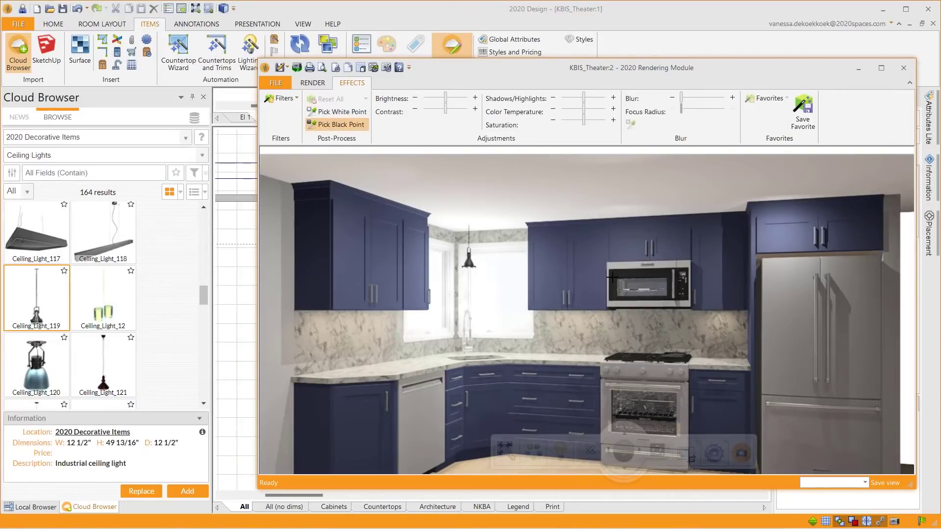
pyautogui.click(612, 278)
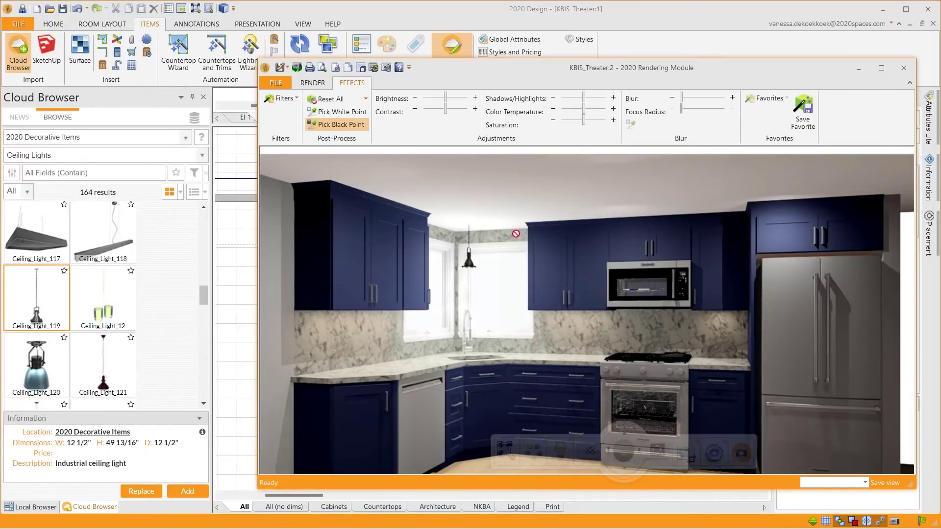
pyautogui.click(331, 100)
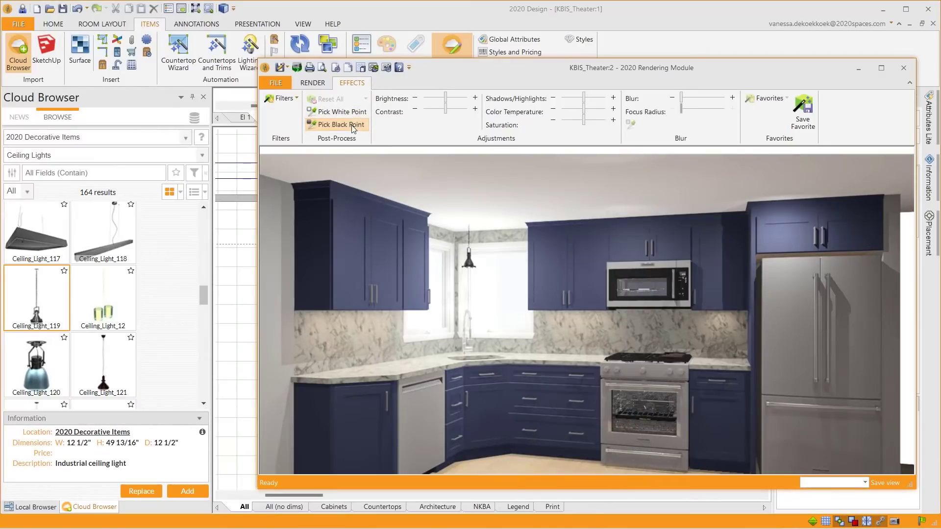
pyautogui.click(607, 239)
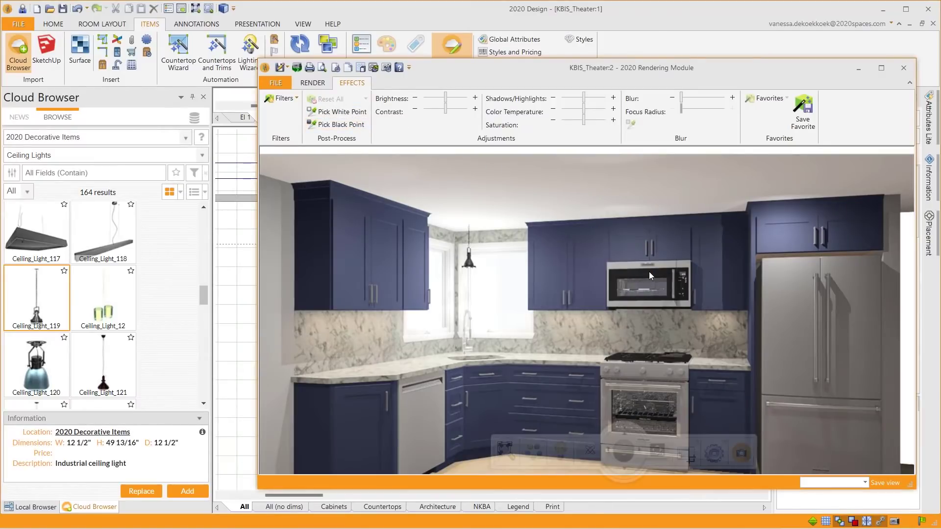
pyautogui.click(337, 124)
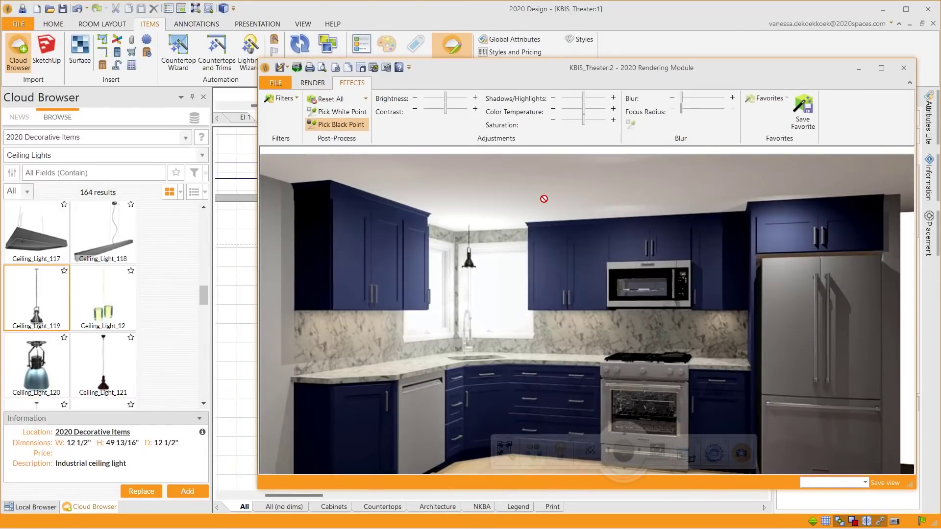
pyautogui.click(475, 98)
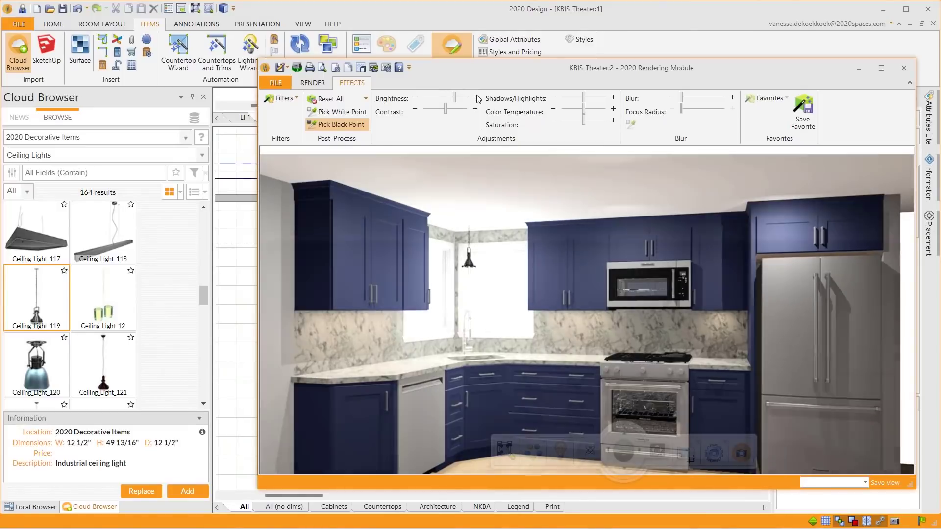
pyautogui.click(414, 98)
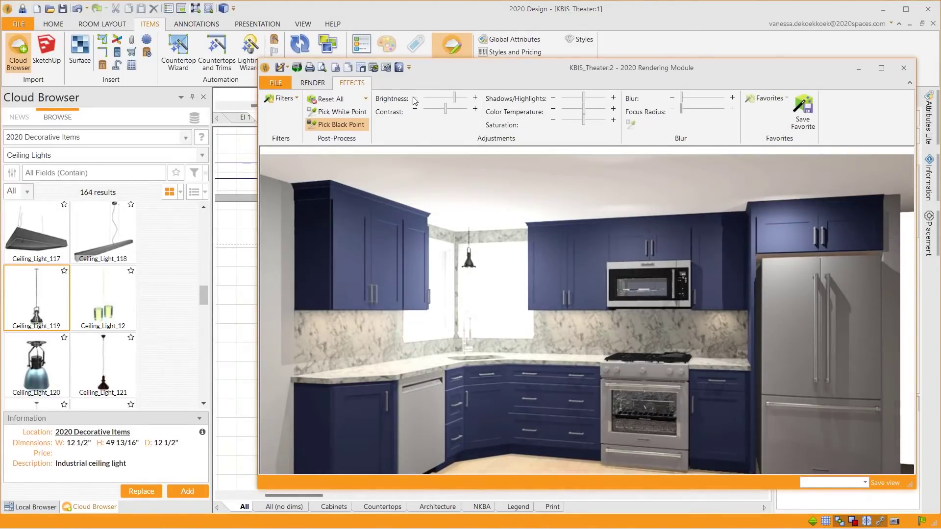
pyautogui.click(475, 108)
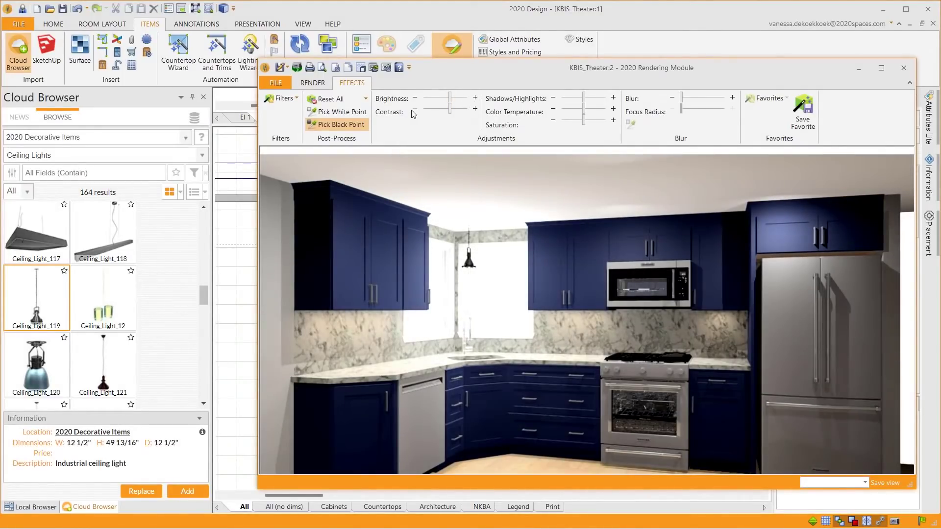
pyautogui.click(415, 108)
pyautogui.click(415, 108)
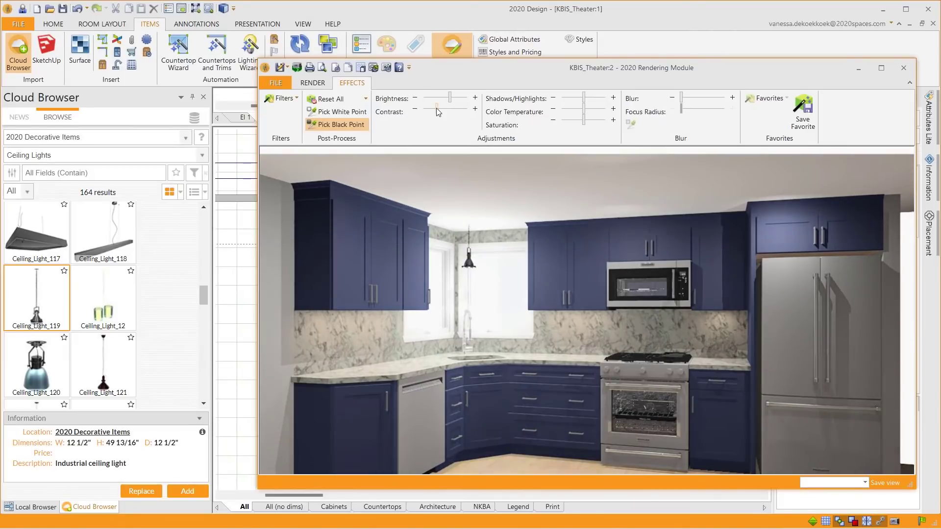
pyautogui.click(474, 108)
pyautogui.click(770, 257)
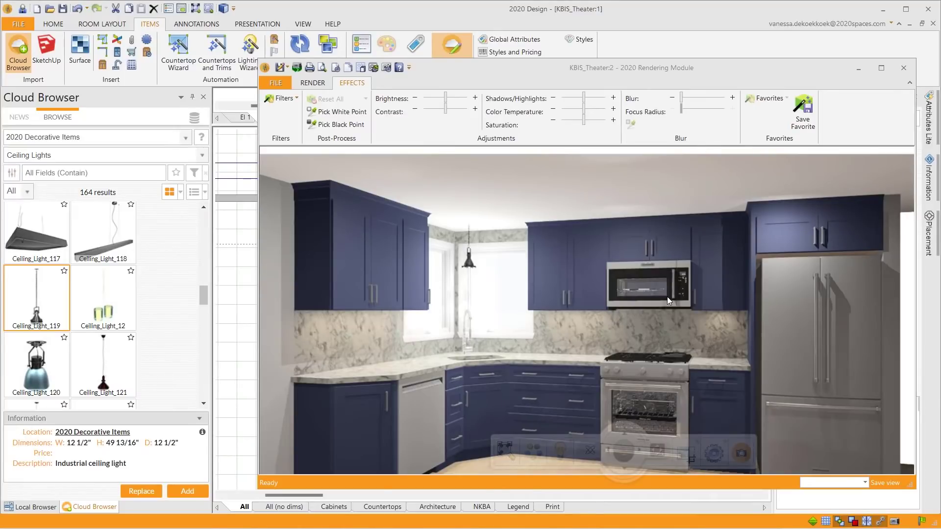
# Move the camera to look past the refrigerator wall, add slight blur, and pick a focus point.
pyautogui.click(682, 314)
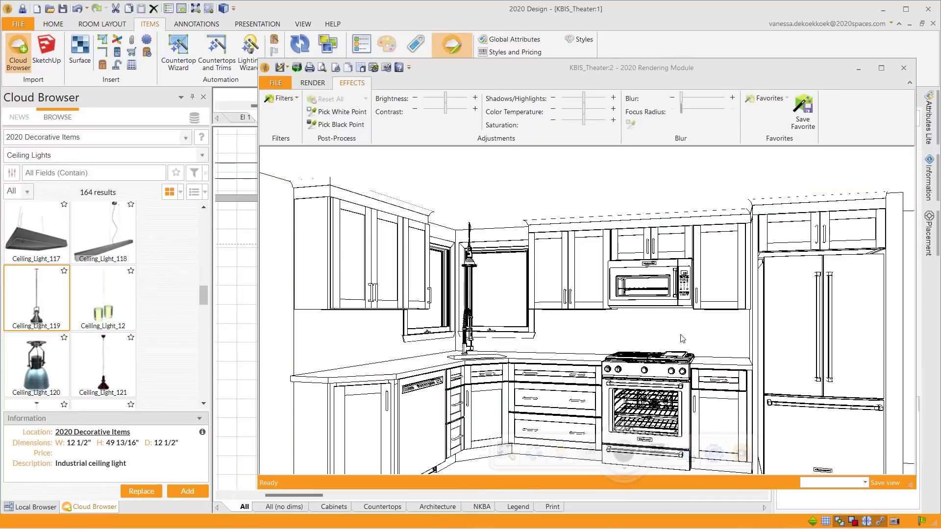
pyautogui.moveTo(696, 367)
pyautogui.mouseDown()
pyautogui.moveTo(590, 380)
pyautogui.moveTo(774, 369)
pyautogui.moveTo(583, 360)
pyautogui.moveTo(525, 392)
pyautogui.mouseUp()
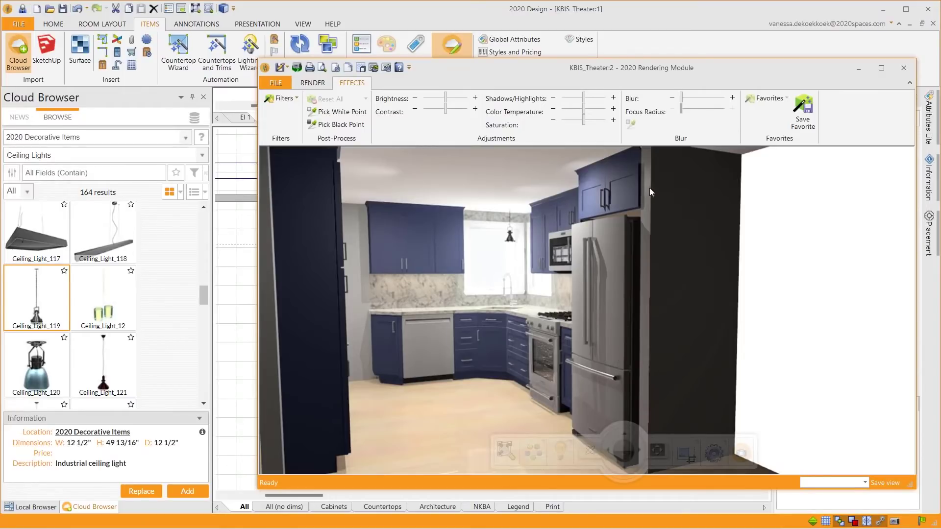
pyautogui.click(733, 99)
pyautogui.click(630, 124)
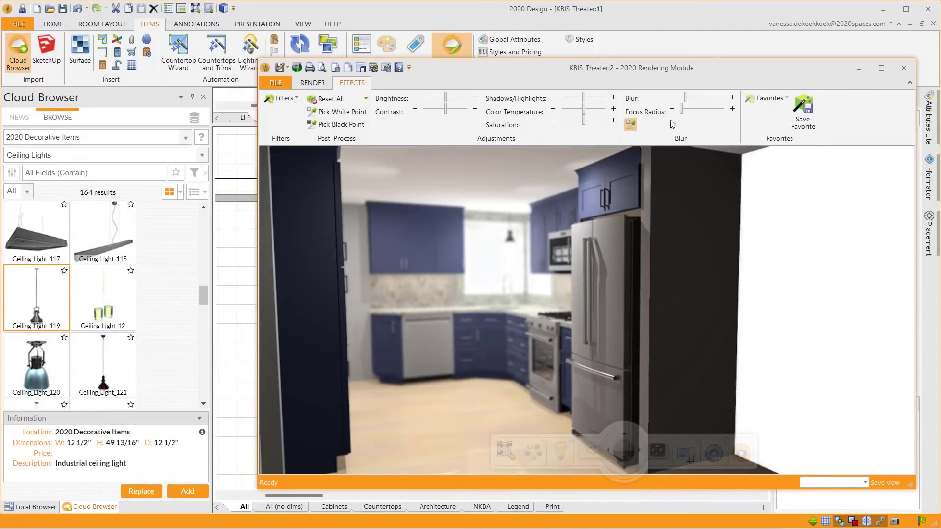
# Experiment with blur strength and focus radius, then Reset All to remove post-processing.
pyautogui.click(732, 98)
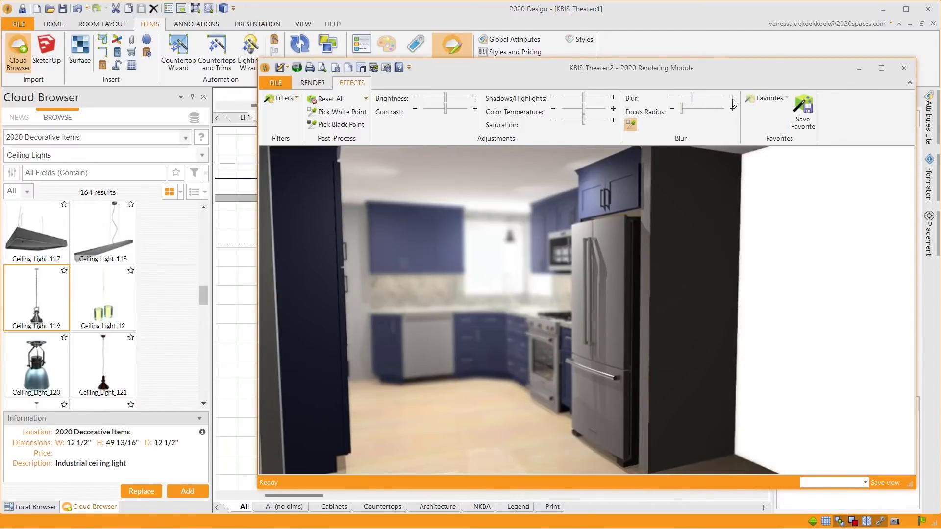
pyautogui.click(732, 99)
pyautogui.click(732, 98)
pyautogui.click(733, 100)
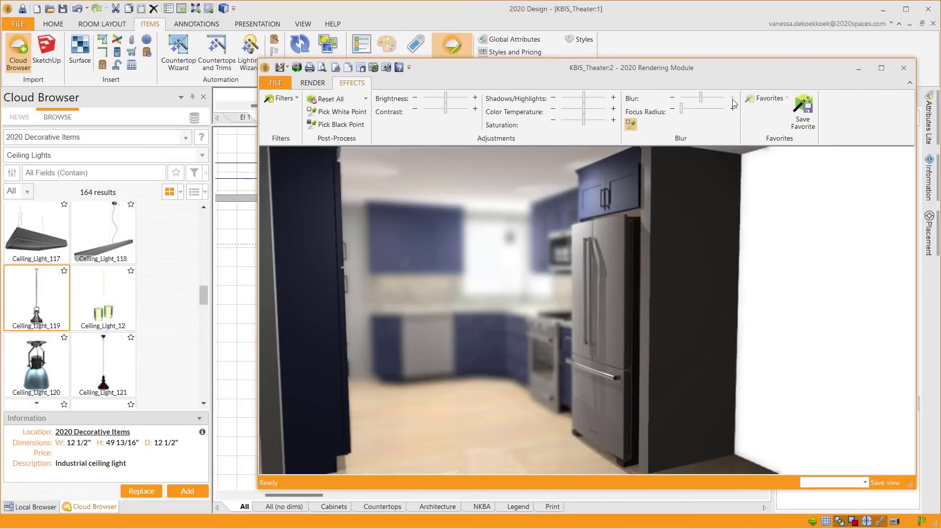
pyautogui.click(673, 99)
pyautogui.click(672, 99)
pyautogui.click(672, 99)
pyautogui.click(673, 99)
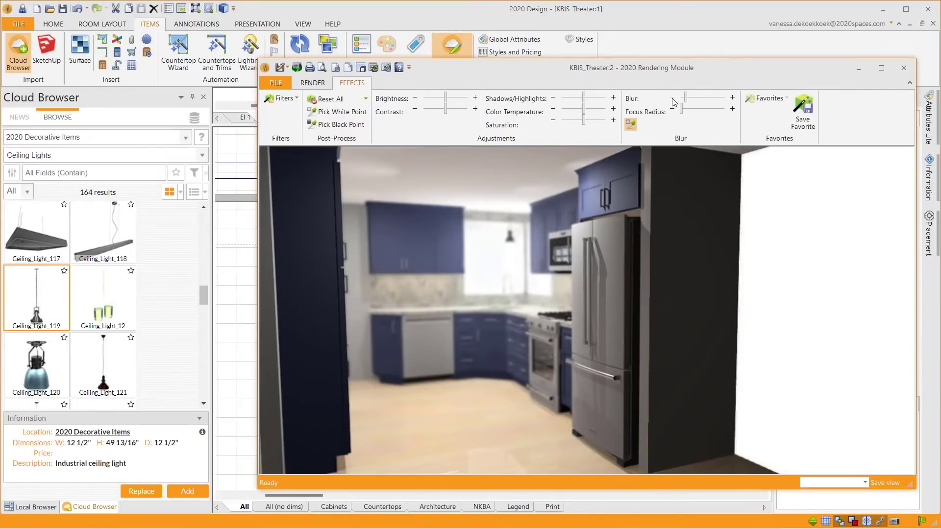
pyautogui.click(734, 109)
pyautogui.click(733, 110)
pyautogui.click(335, 103)
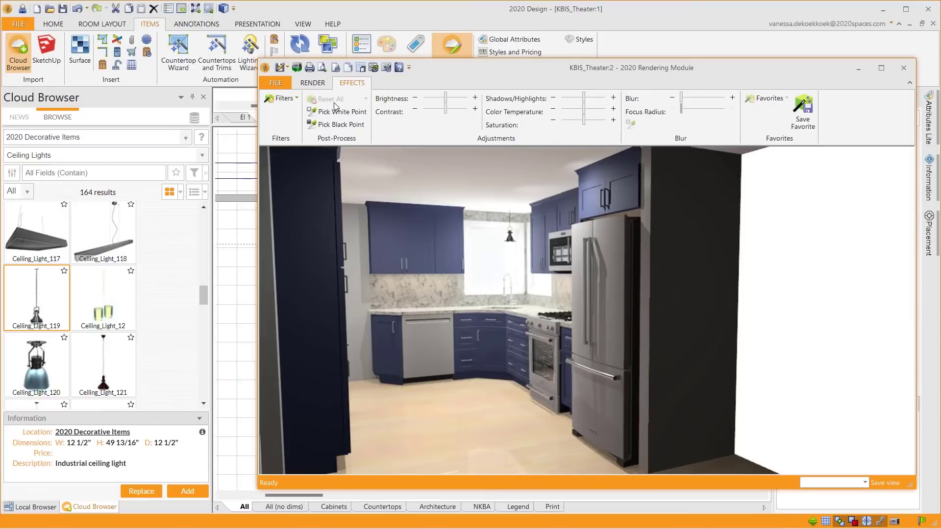
# Restore the Last View from the saved views list and maximize the Rendering Module window.
pyautogui.click(865, 483)
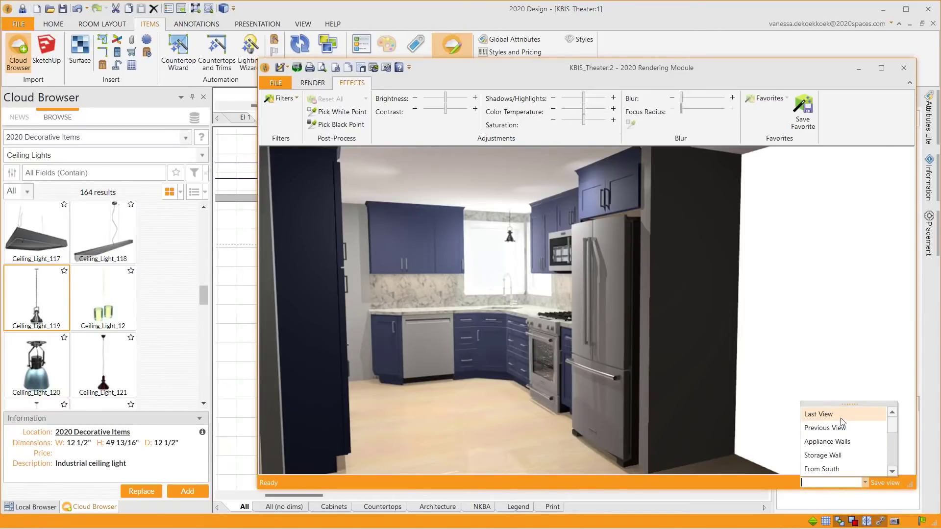
pyautogui.click(828, 415)
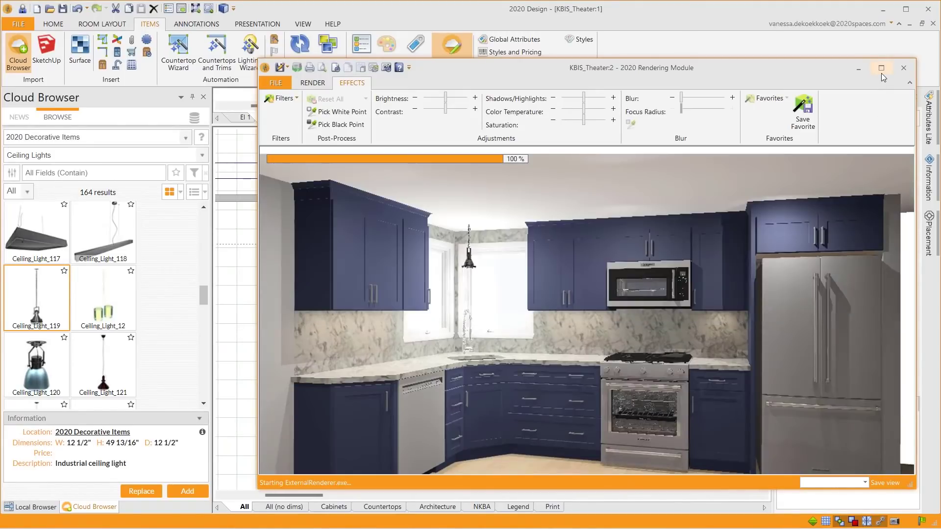
pyautogui.click(881, 68)
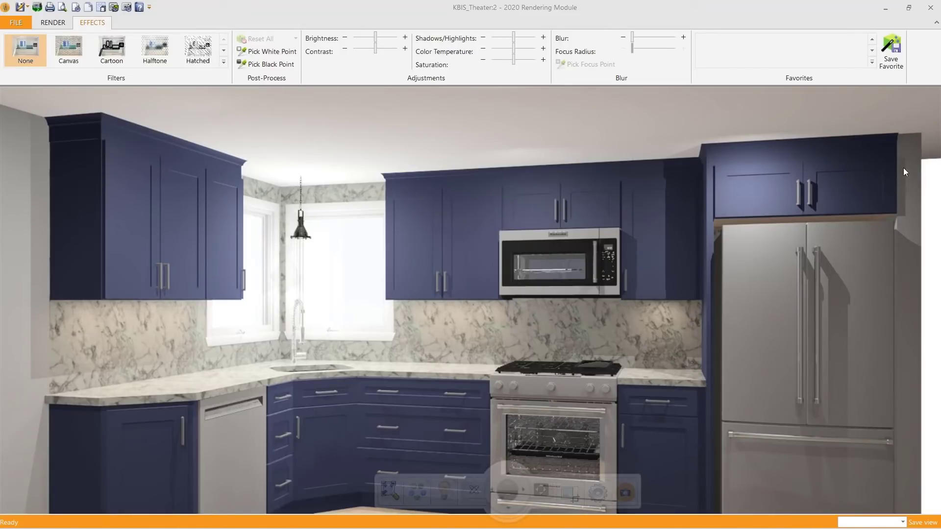
# Collapse the ribbon, export the render as an Image, and close the rendering window.
pyautogui.click(936, 22)
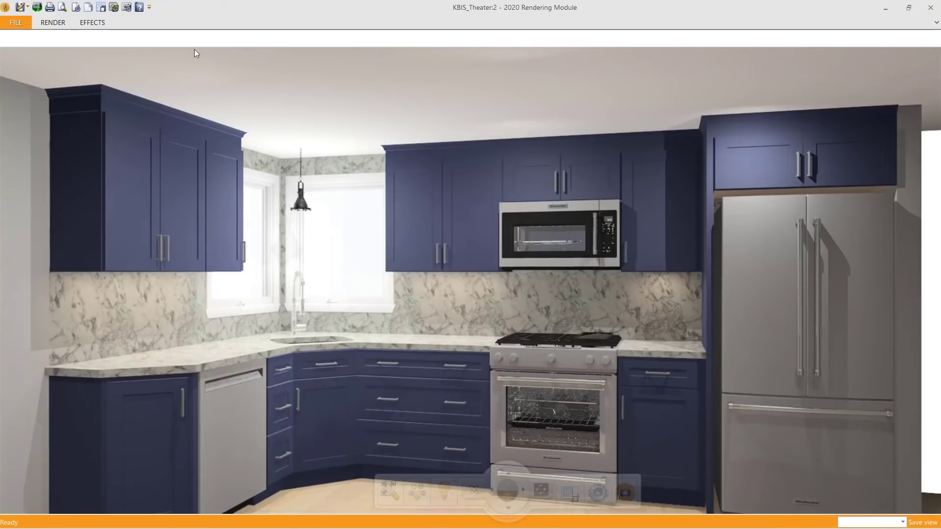
pyautogui.click(27, 7)
pyautogui.click(54, 39)
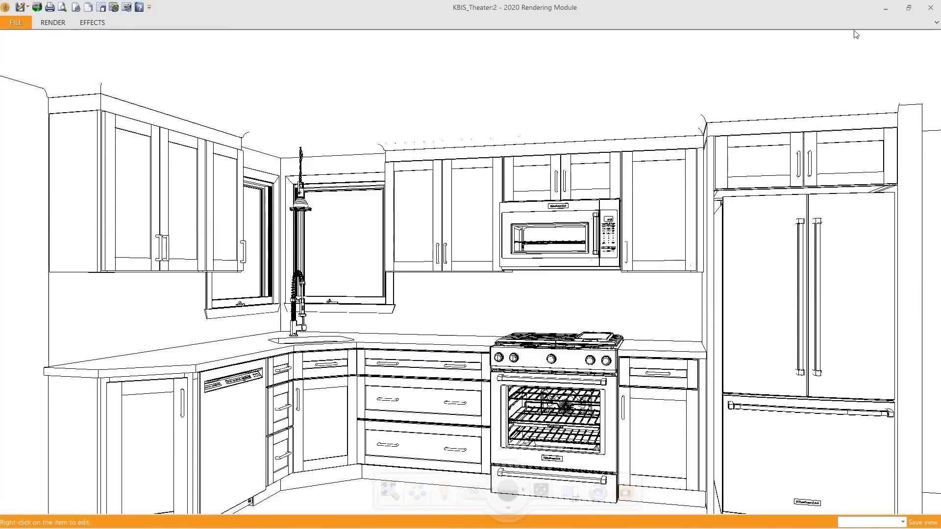
pyautogui.click(930, 8)
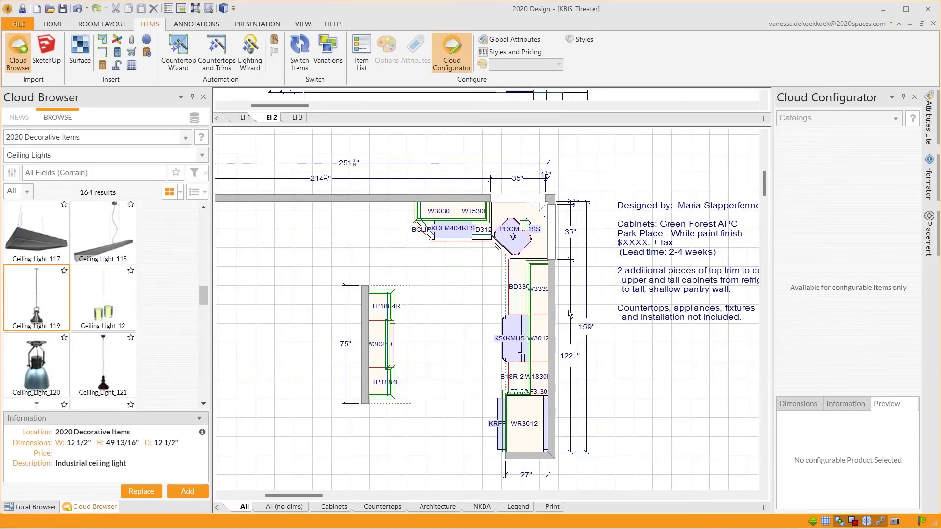
# Select Section 2 of Wall 1 in Wall Properties and browse textures for its Inside finish.
pyautogui.doubleClick(551, 300)
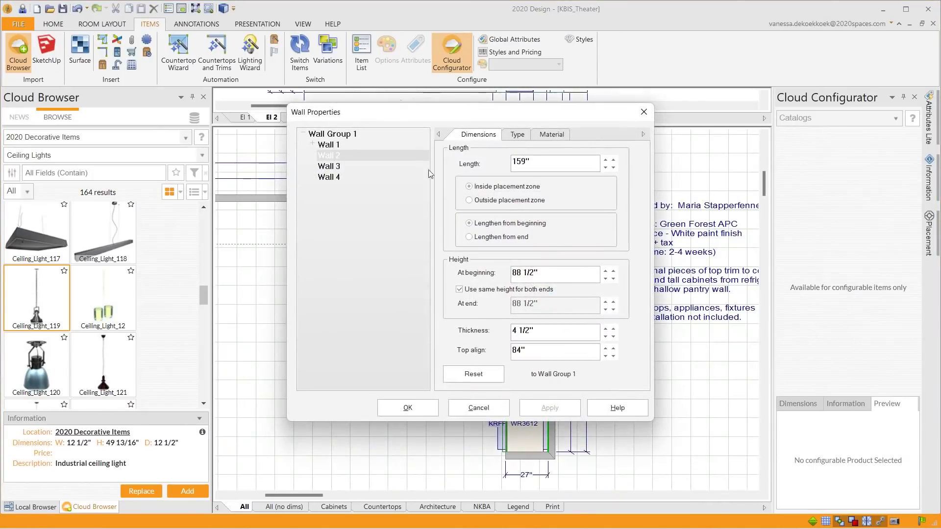
pyautogui.click(309, 144)
pyautogui.moveTo(331, 119); pyautogui.dragTo(72, 134)
pyautogui.click(97, 184)
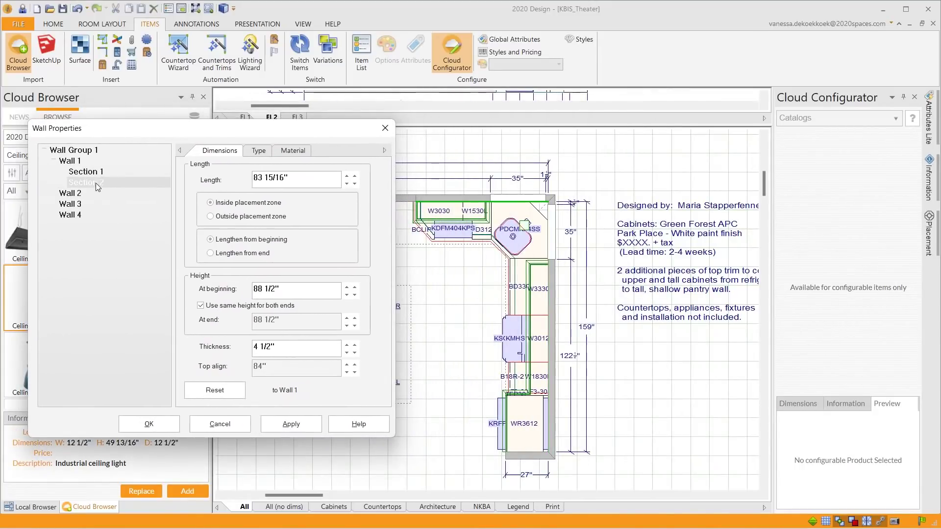
pyautogui.click(84, 193)
pyautogui.moveTo(315, 129); pyautogui.dragTo(265, 162)
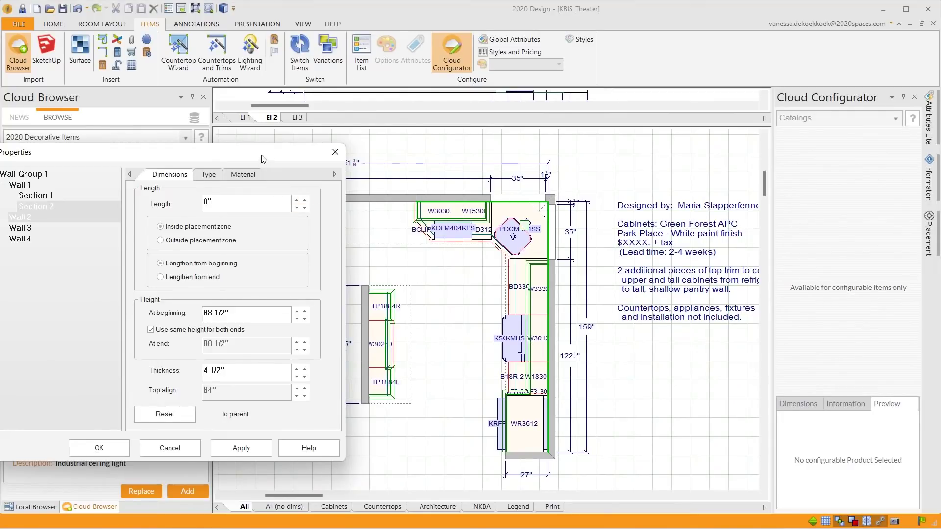
pyautogui.moveTo(272, 155); pyautogui.dragTo(331, 100)
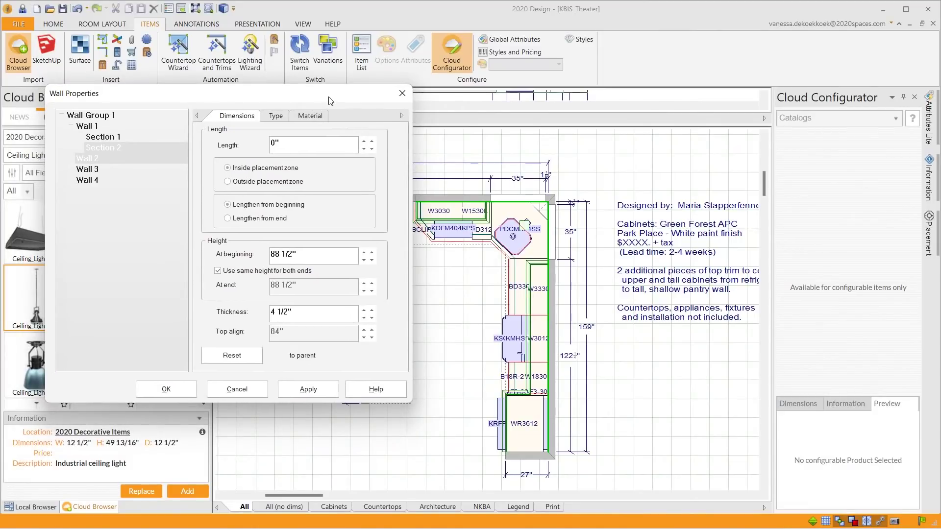
pyautogui.click(310, 110)
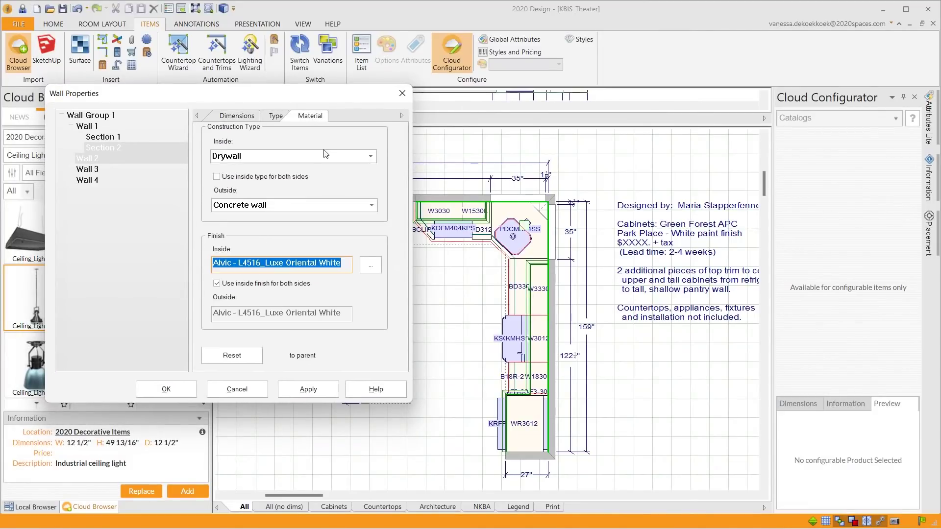
pyautogui.click(373, 268)
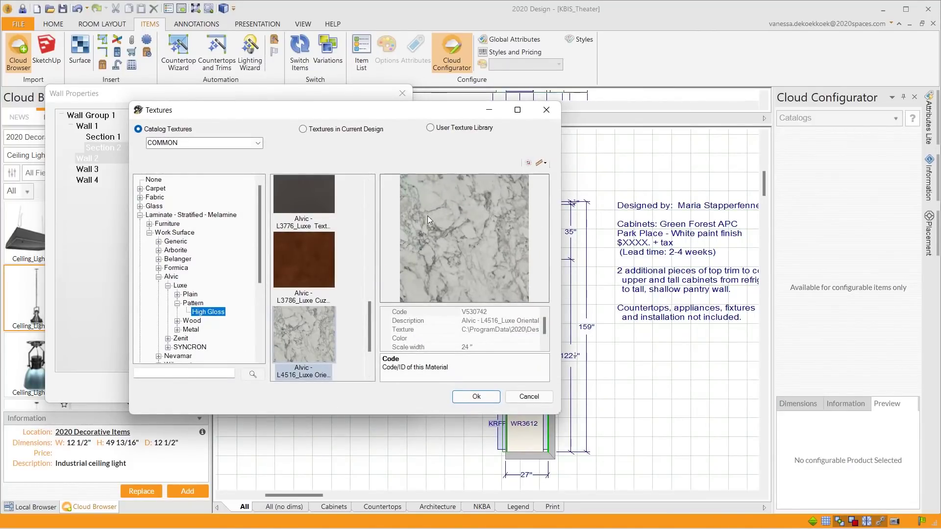
# Apply the BlackWhite texture from the User Texture Library and confirm Wall Properties.
pyautogui.click(430, 128)
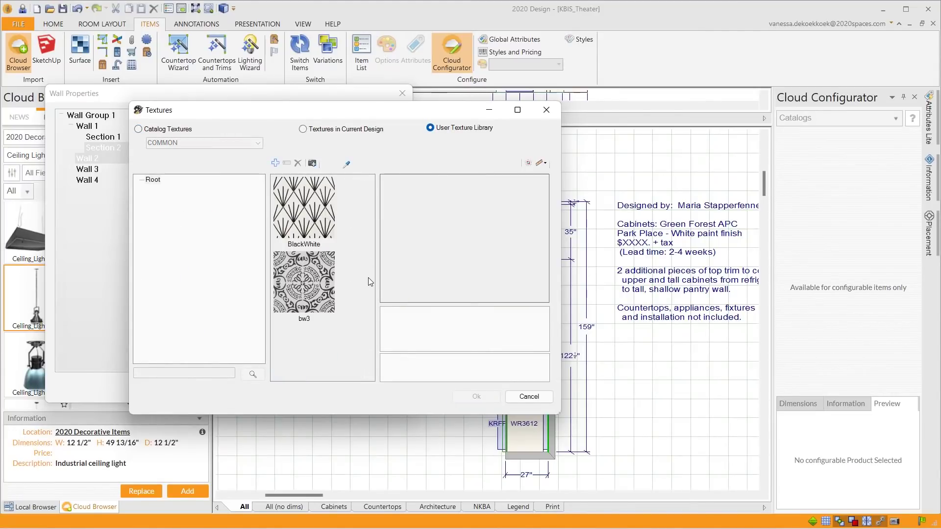
pyautogui.click(326, 216)
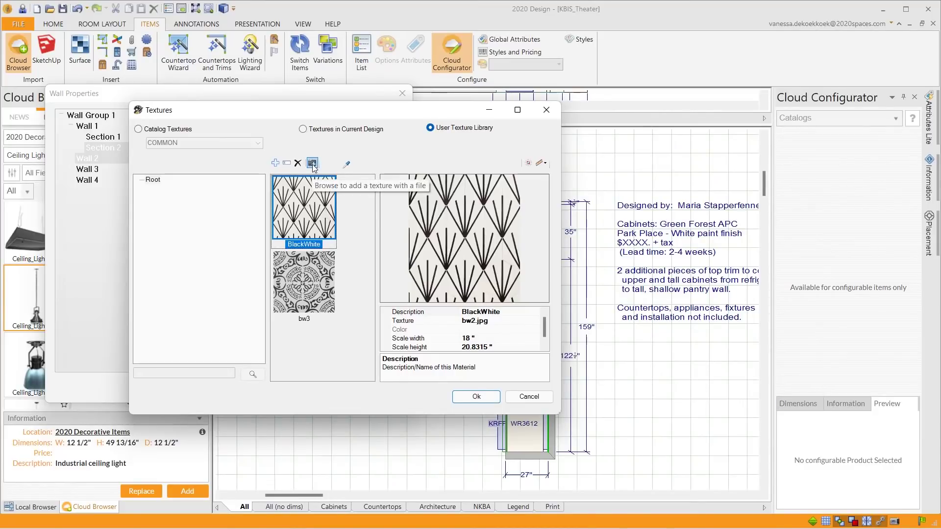
pyautogui.click(476, 397)
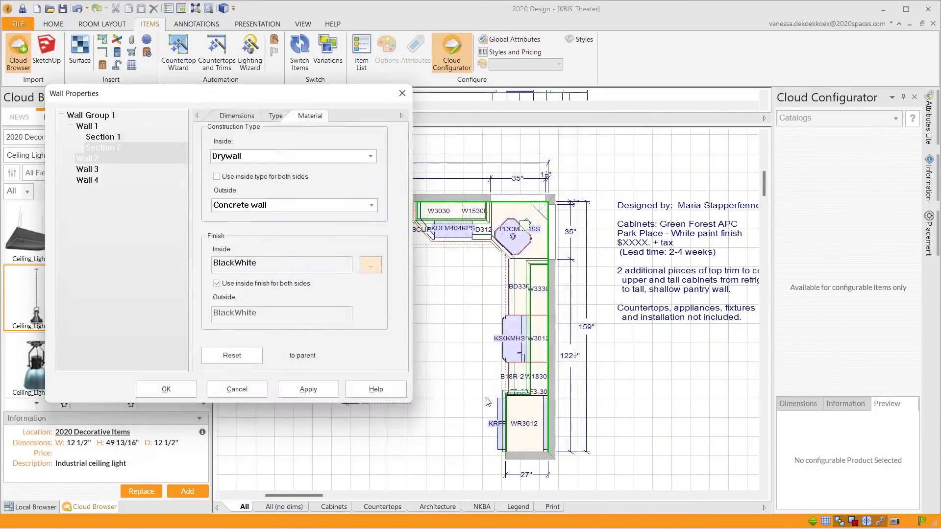
pyautogui.click(163, 390)
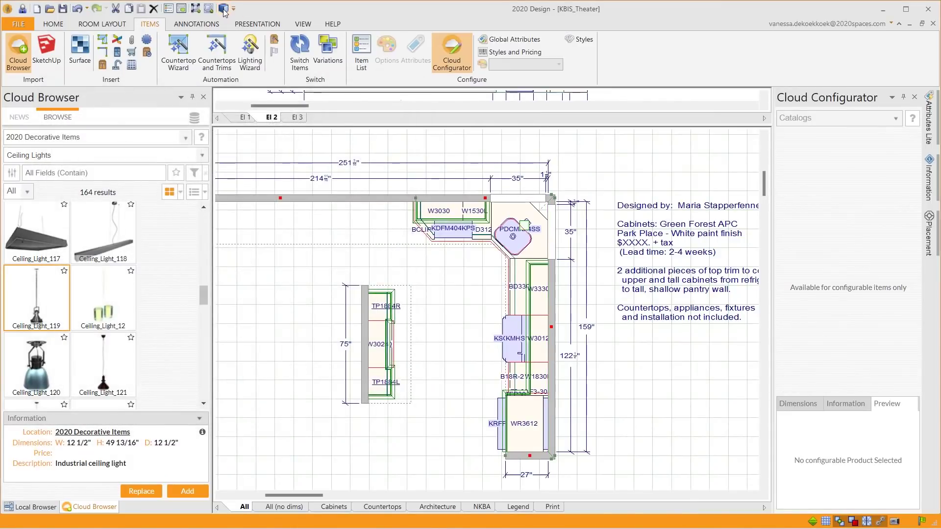
# Start a 3D render of the kitchen with the BlackWhite backsplash.
pyautogui.click(223, 9)
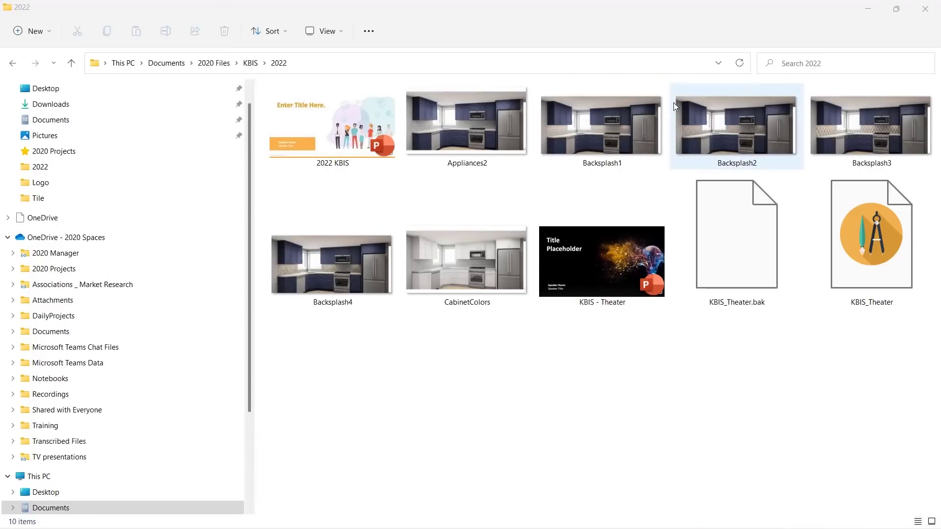
# Open Backsplash1 in Windows Photos and page through the renders to Backsplash4.
pyautogui.click(635, 137)
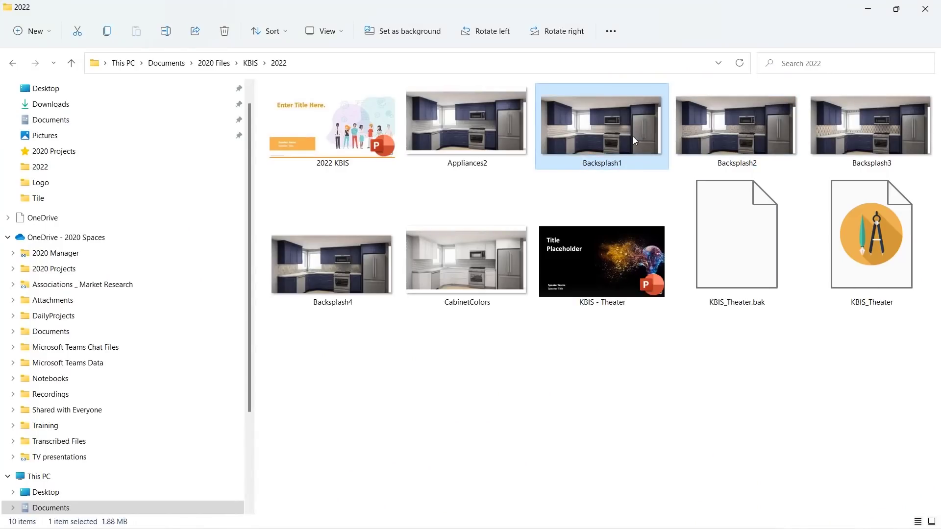
pyautogui.doubleClick(633, 136)
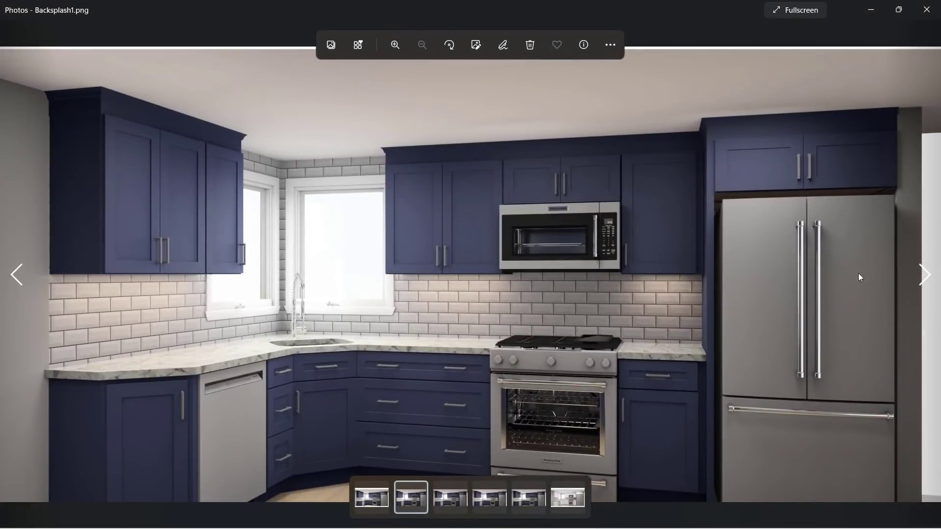
pyautogui.click(930, 280)
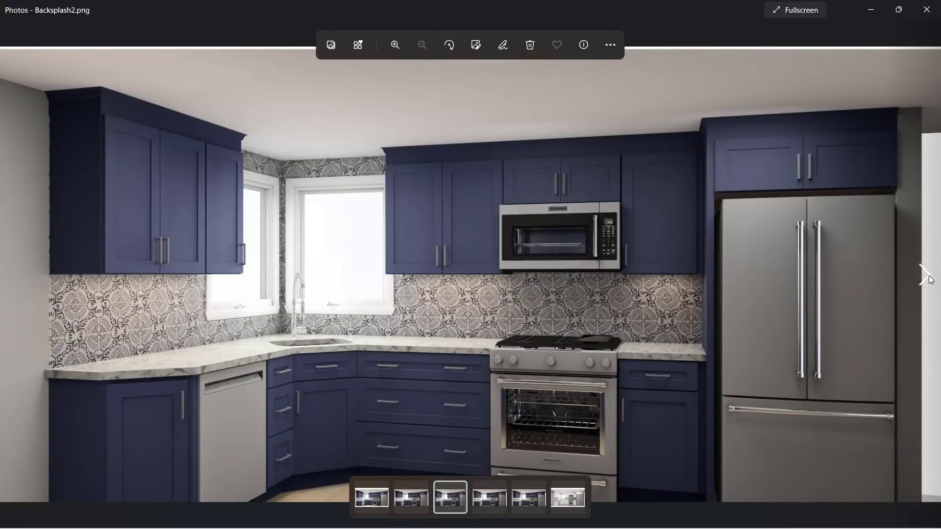
pyautogui.click(930, 281)
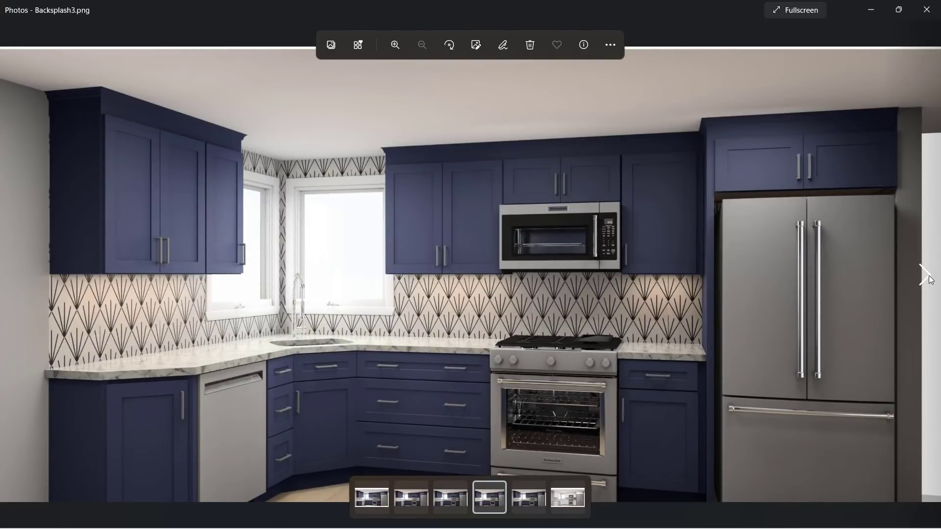
pyautogui.click(930, 280)
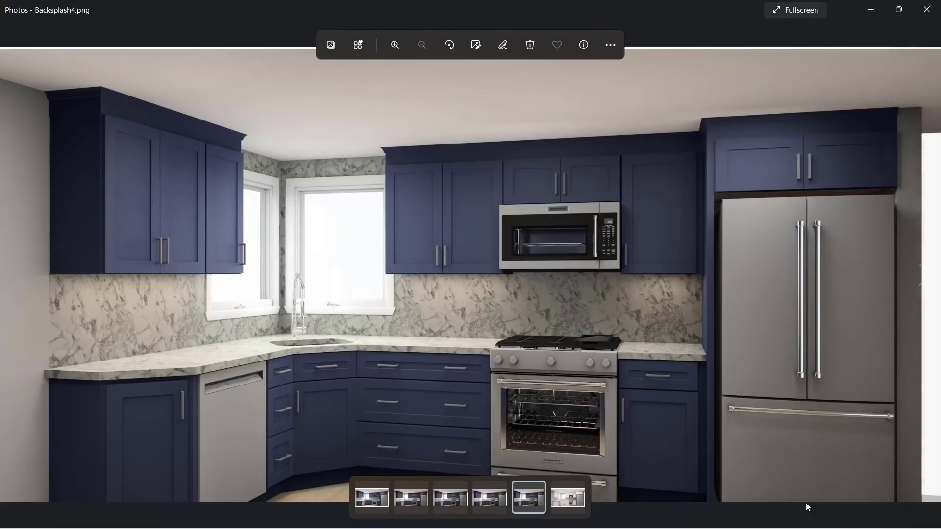
# Switch to PowerPoint and start a new blank presentation, Presentation7.
pyautogui.moveTo(693, 521)
pyautogui.click(497, 515)
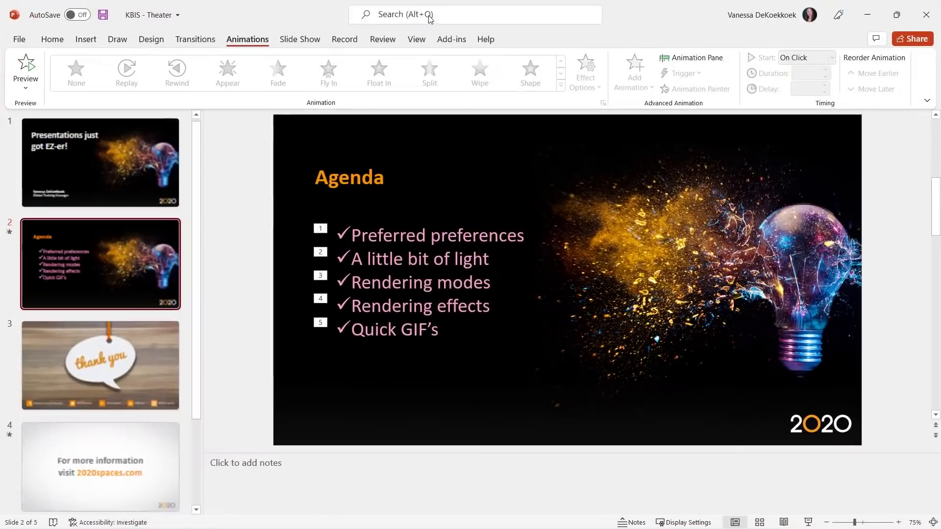
pyautogui.click(20, 39)
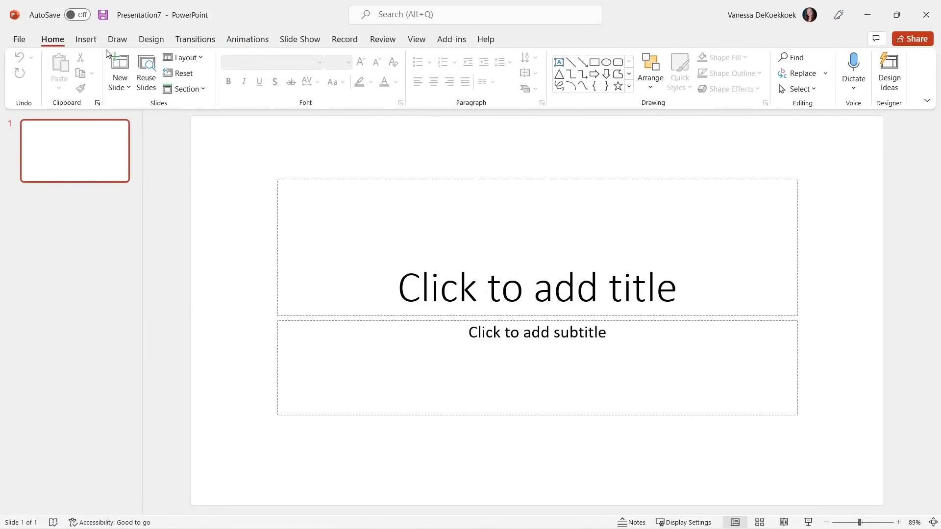
pyautogui.click(86, 45)
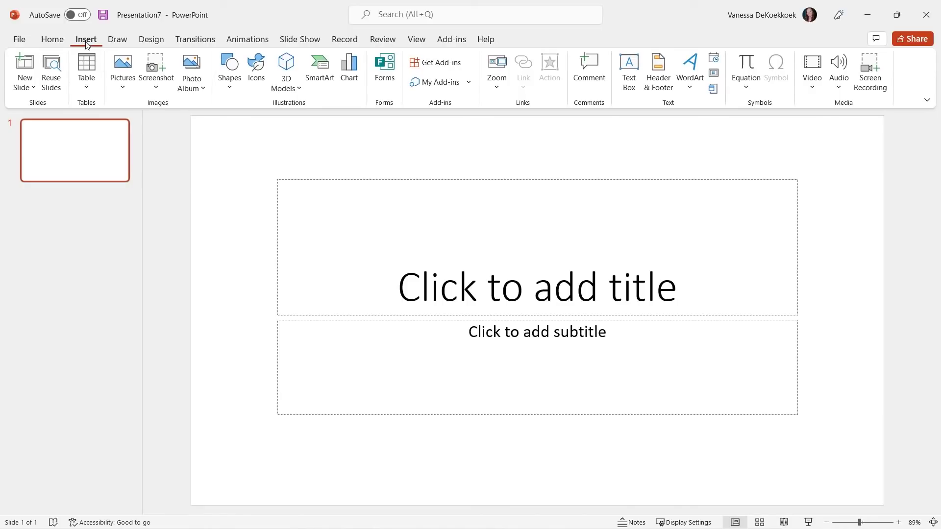
pyautogui.click(203, 90)
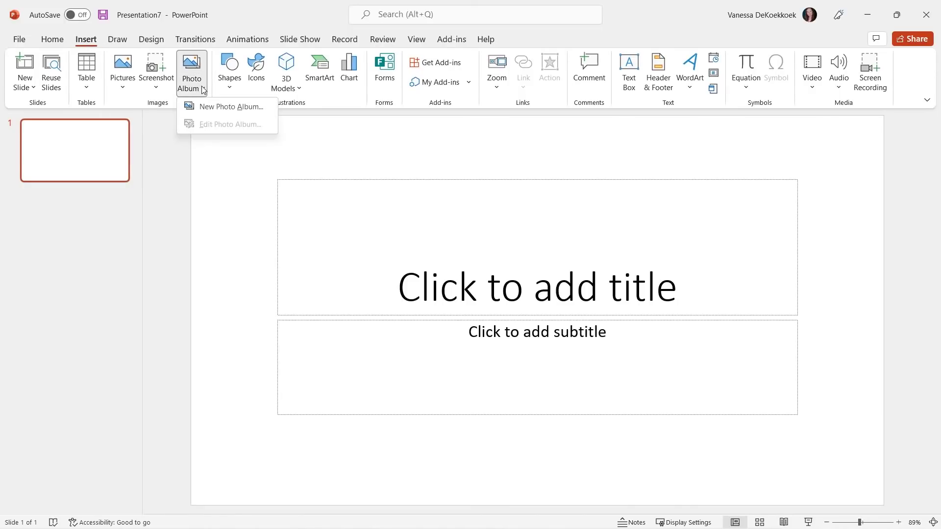
# Create a photo album from Backsplash1–4 as Presentation8, one render per slide.
pyautogui.click(223, 110)
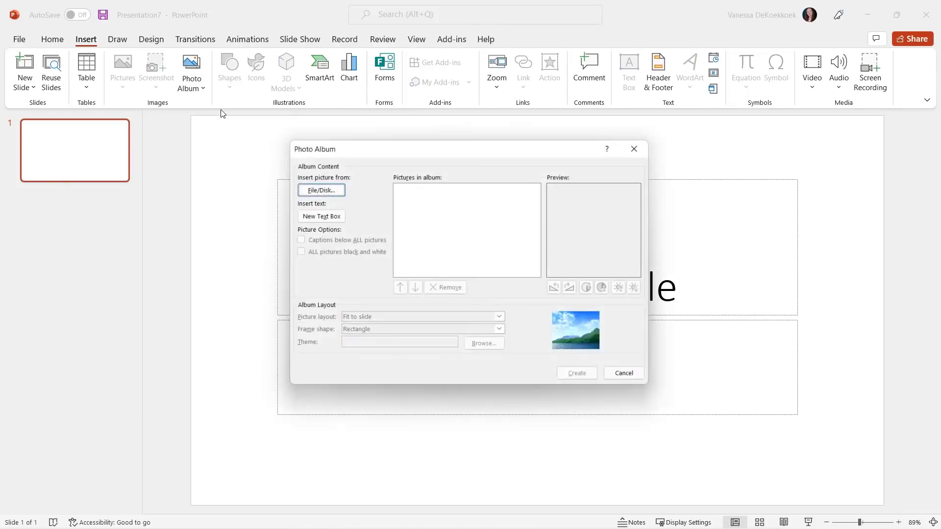
pyautogui.click(328, 190)
pyautogui.click(602, 274)
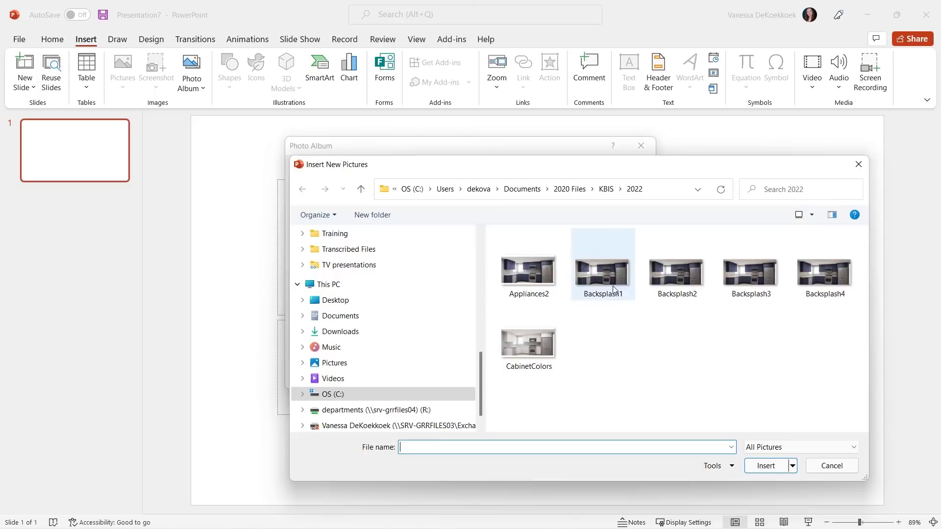
pyautogui.keyDown('shift'); pyautogui.click(824, 283); pyautogui.keyUp('shift')
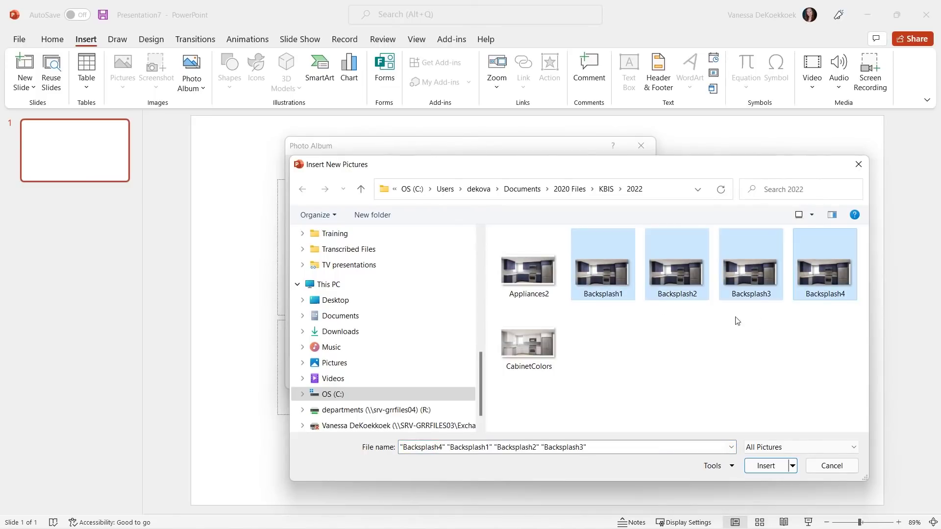
pyautogui.click(774, 466)
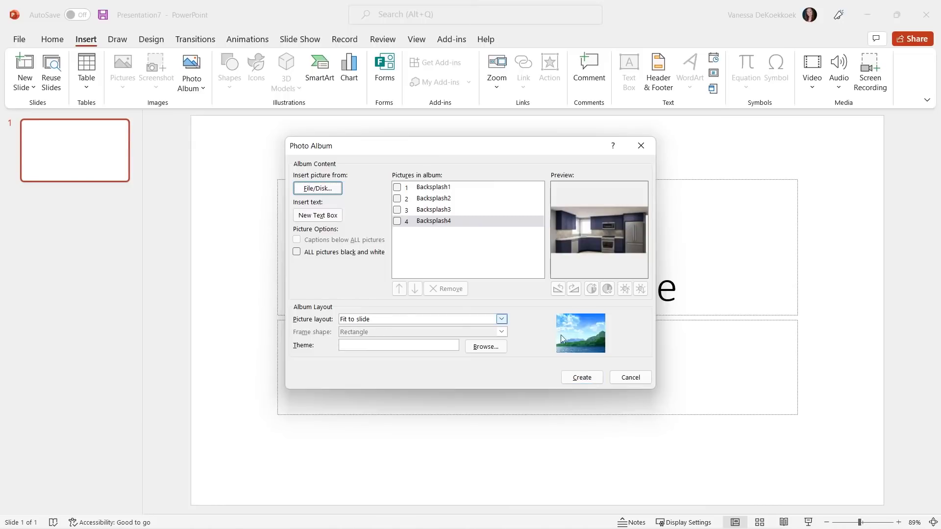
pyautogui.click(582, 377)
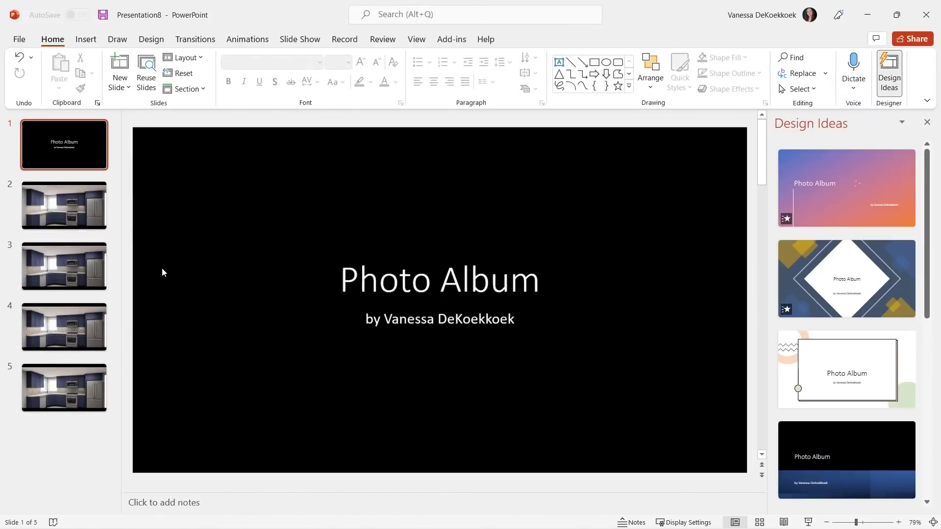
# Delete the Photo Album title slide and review the four Backsplash slides.
pyautogui.rightClick(79, 154)
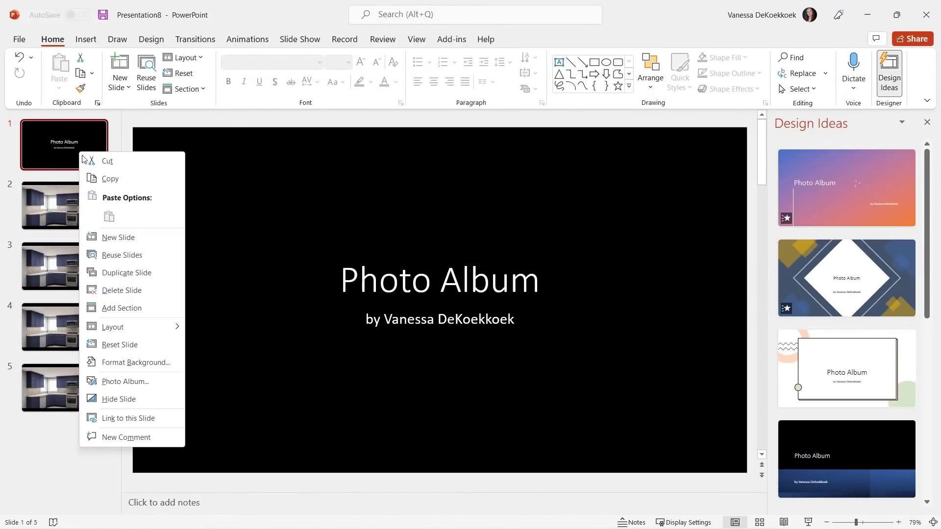
pyautogui.click(138, 289)
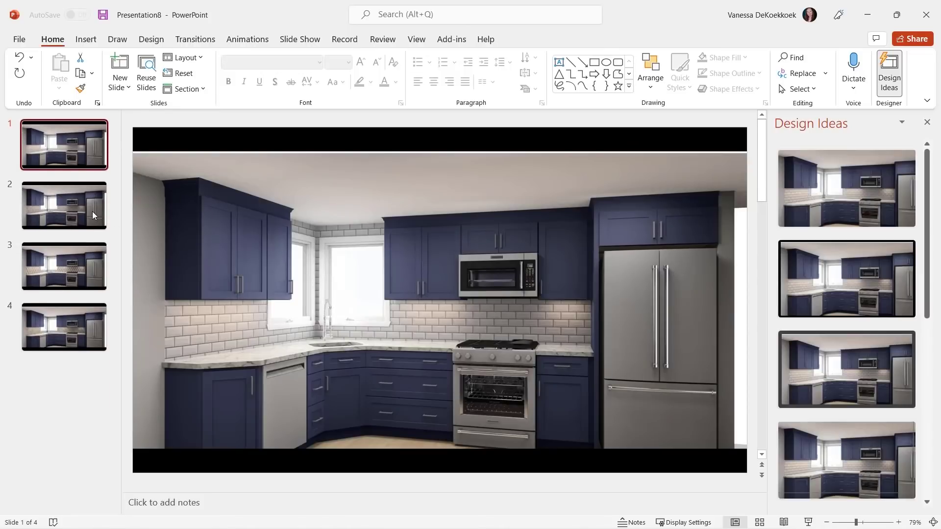
pyautogui.click(92, 211)
pyautogui.click(83, 260)
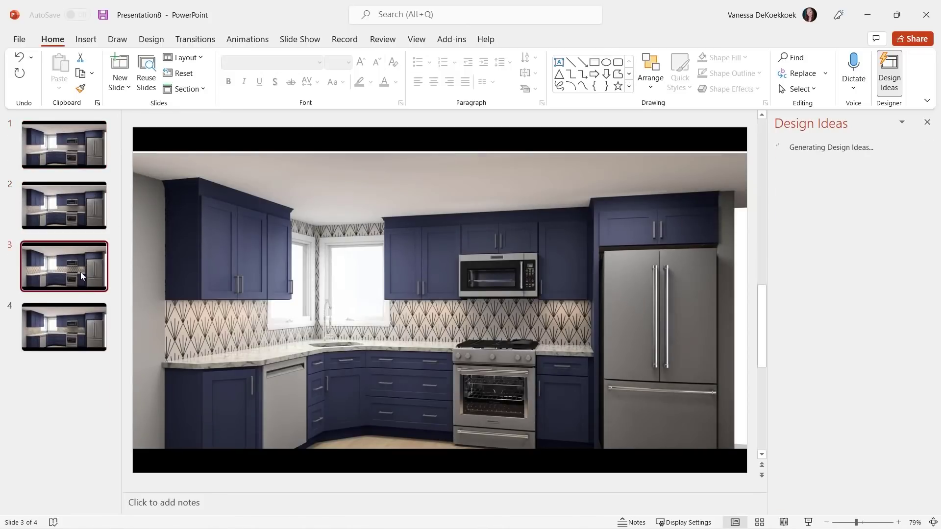
pyautogui.click(73, 328)
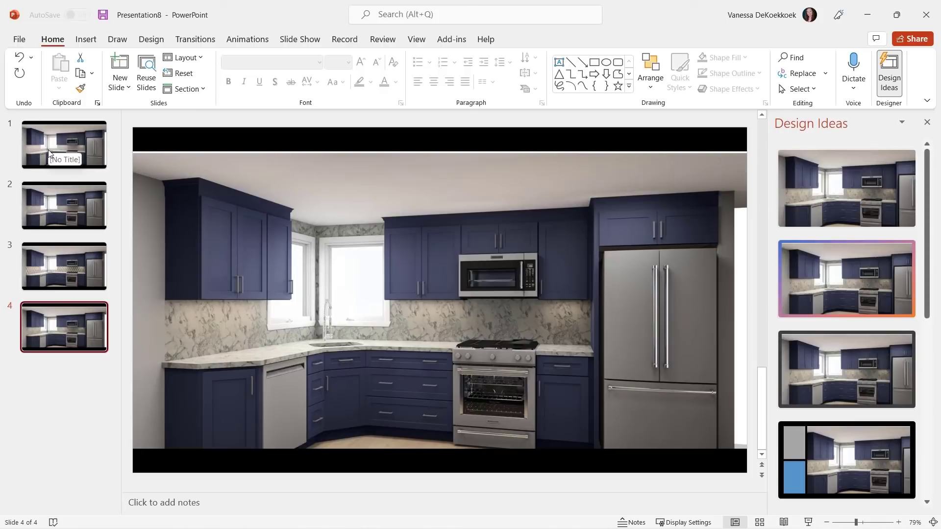
pyautogui.click(48, 149)
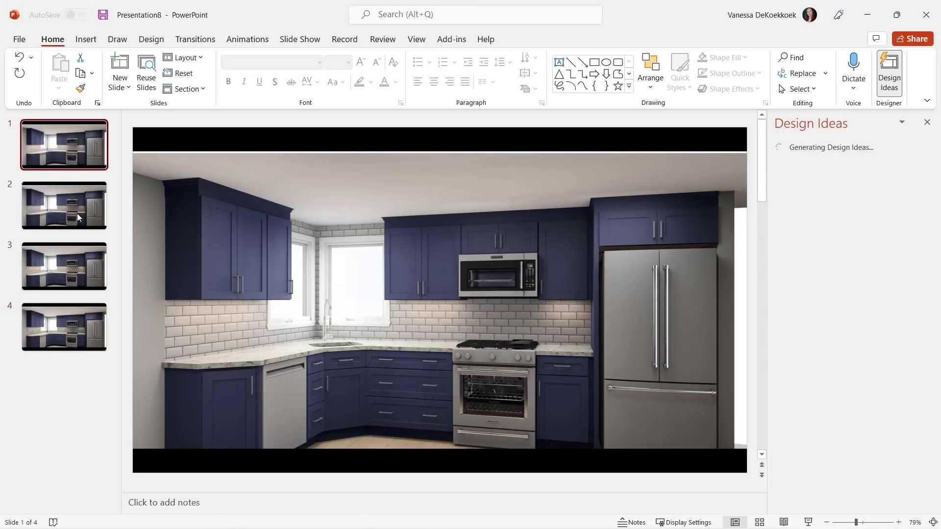
# Set up an Extra Large animated GIF export with a transparent background.
pyautogui.click(19, 39)
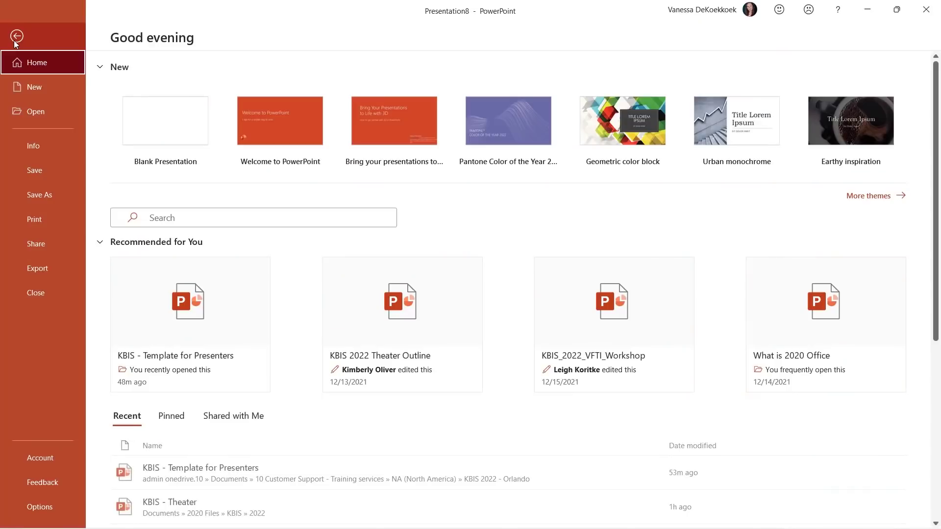
pyautogui.click(58, 273)
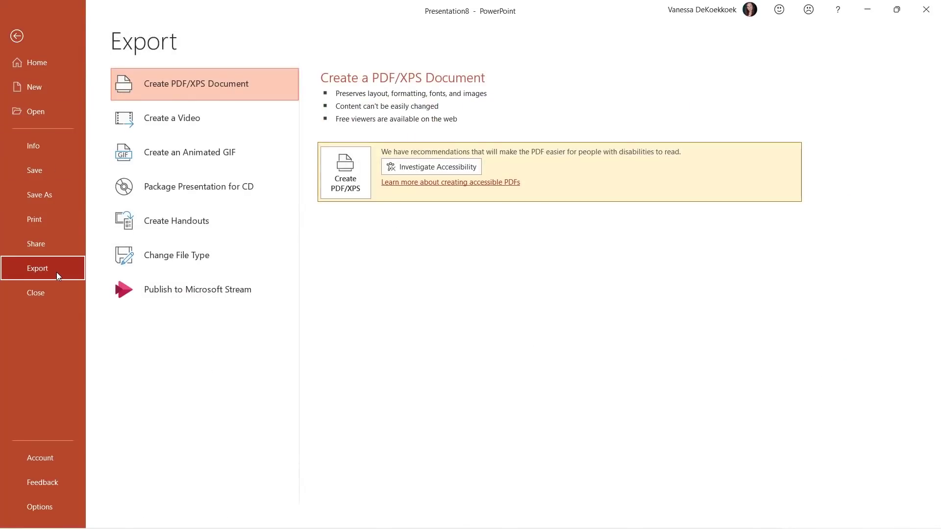
pyautogui.click(187, 161)
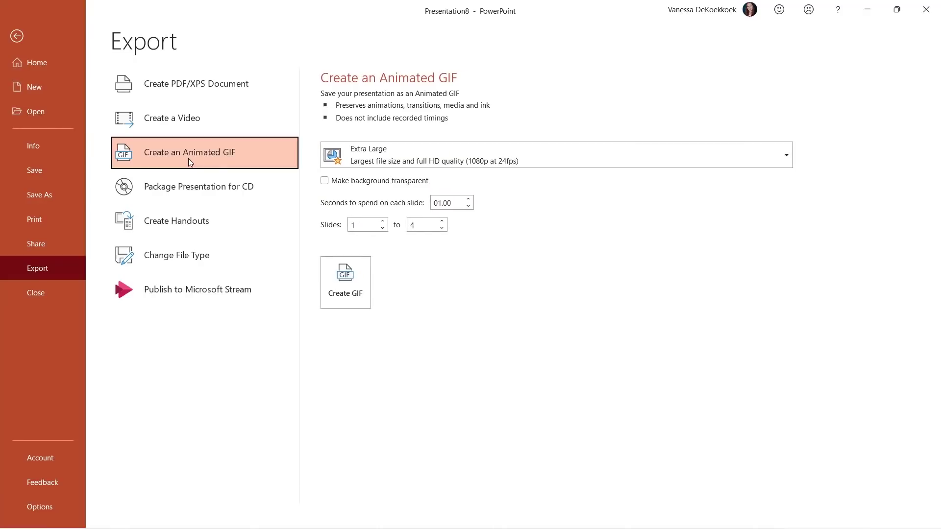
pyautogui.click(558, 164)
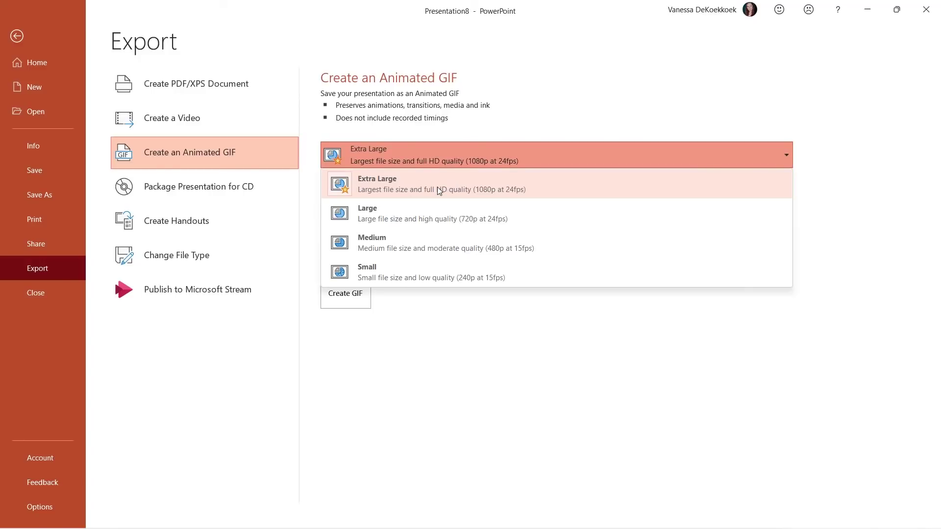
pyautogui.click(536, 192)
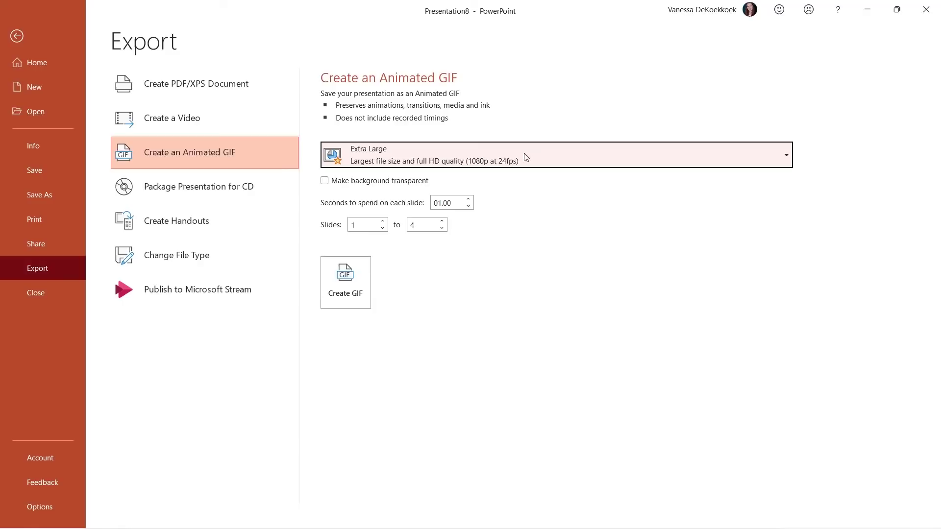
pyautogui.click(324, 180)
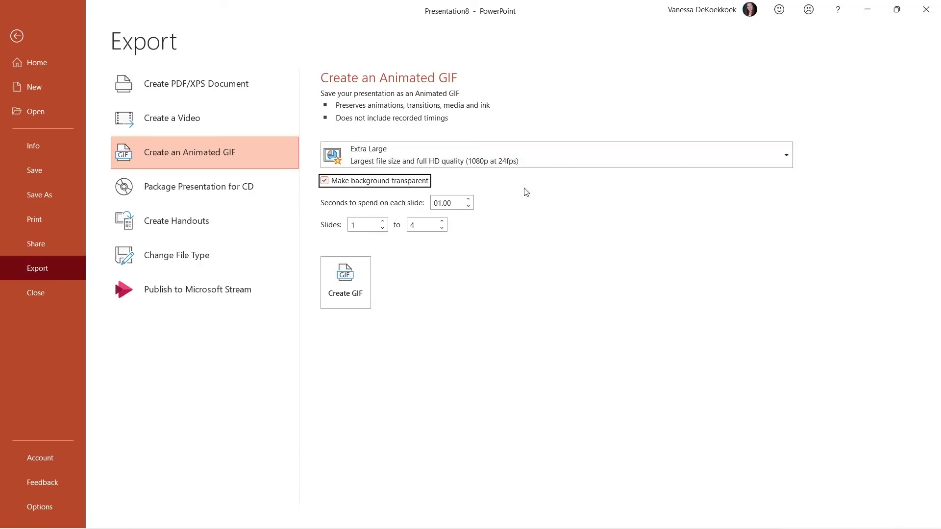
# Save the GIF as 'Backsplash Loop' and minimize both PowerPoint windows.
pyautogui.click(356, 306)
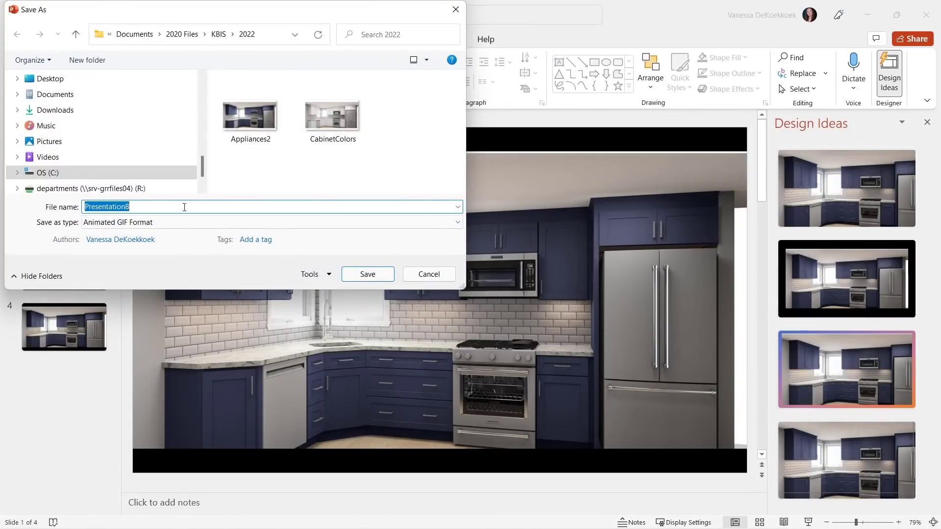
pyautogui.write('Backsplash ')
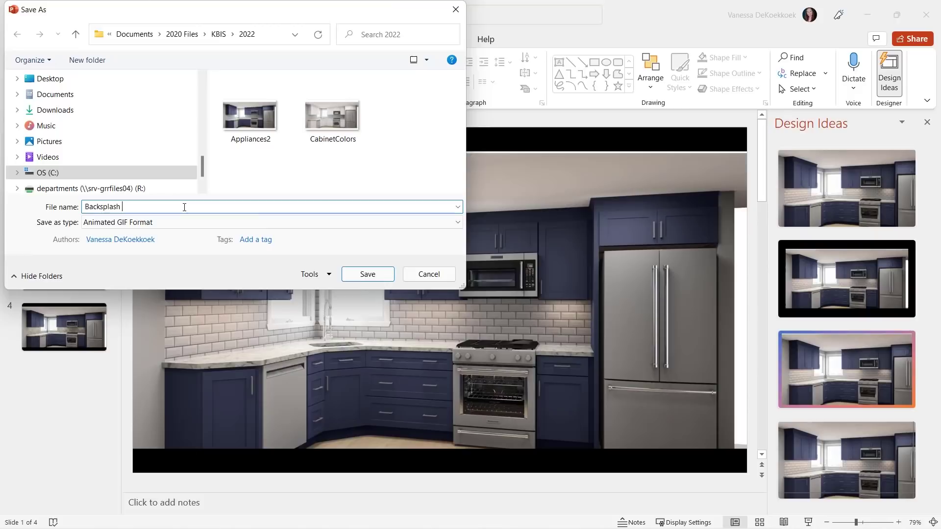
pyautogui.write('Loop')
pyautogui.click(382, 276)
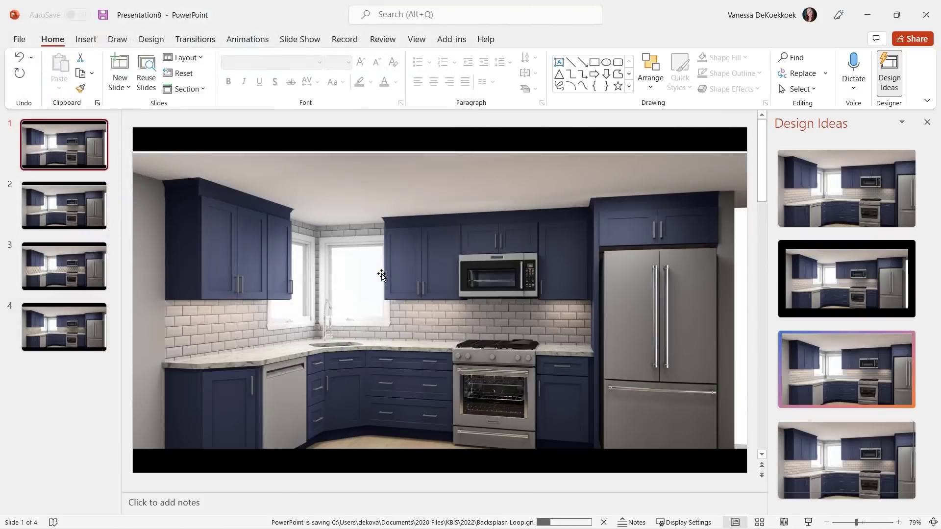
pyautogui.click(868, 13)
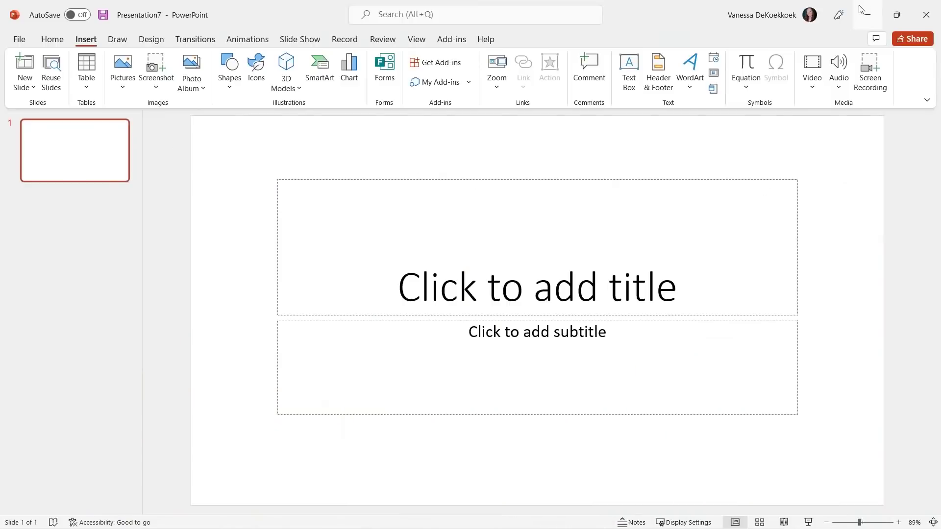
pyautogui.click(868, 12)
# Play Backsplash Loop.gif in Photos, then close it.
pyautogui.doubleClick(616, 166)
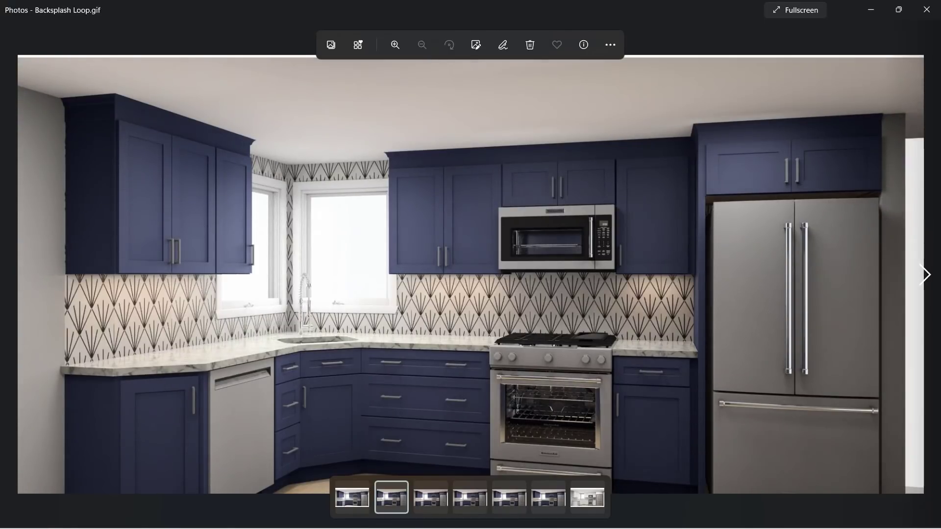
pyautogui.hotkey('alt', 'F4')
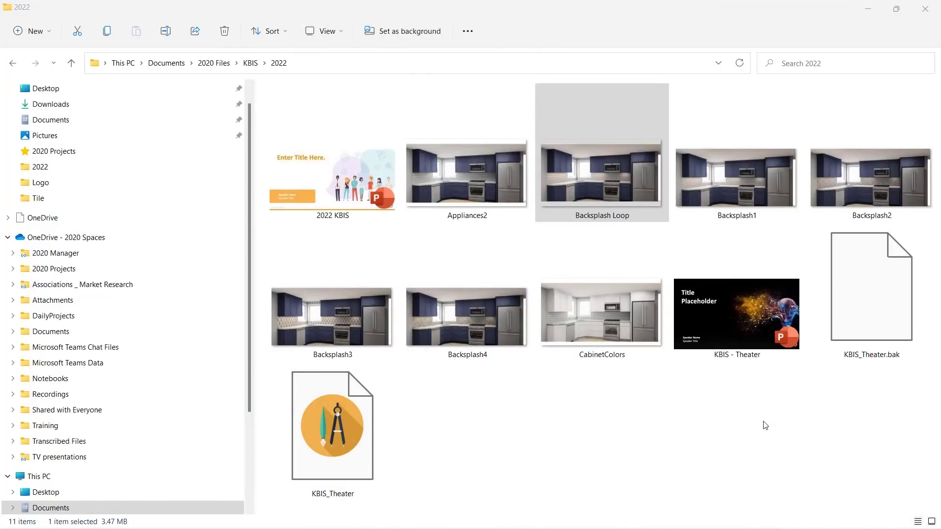
# Preview Appliances2.gif, close it, then open CabinetColors.gif in Photos.
pyautogui.doubleClick(448, 167)
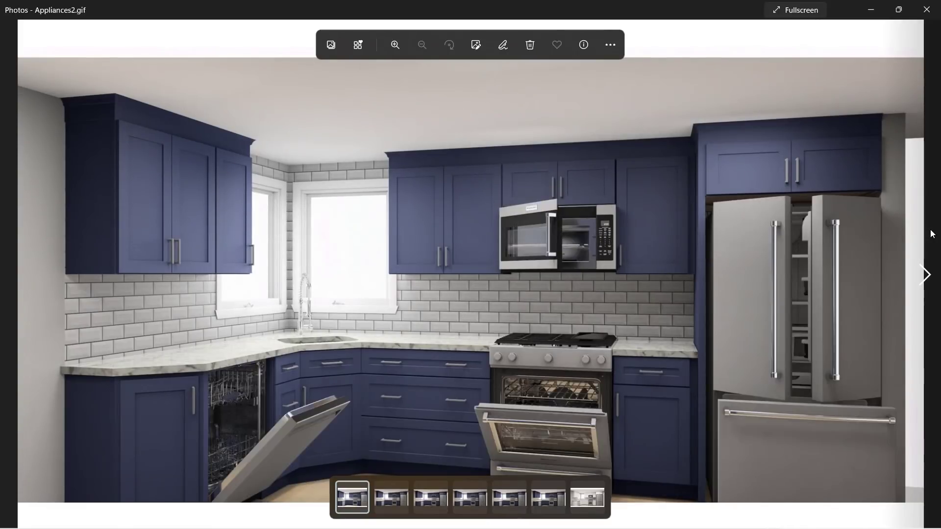
pyautogui.click(926, 9)
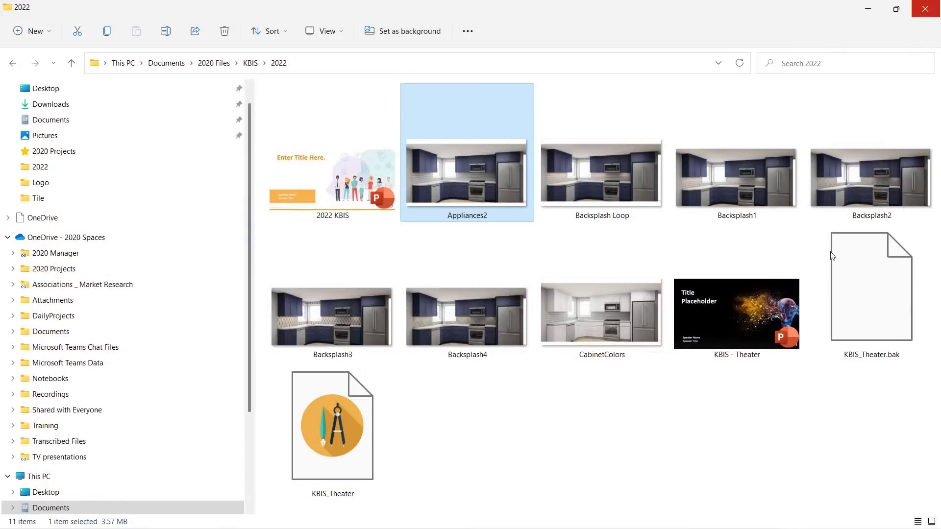
pyautogui.click(589, 329)
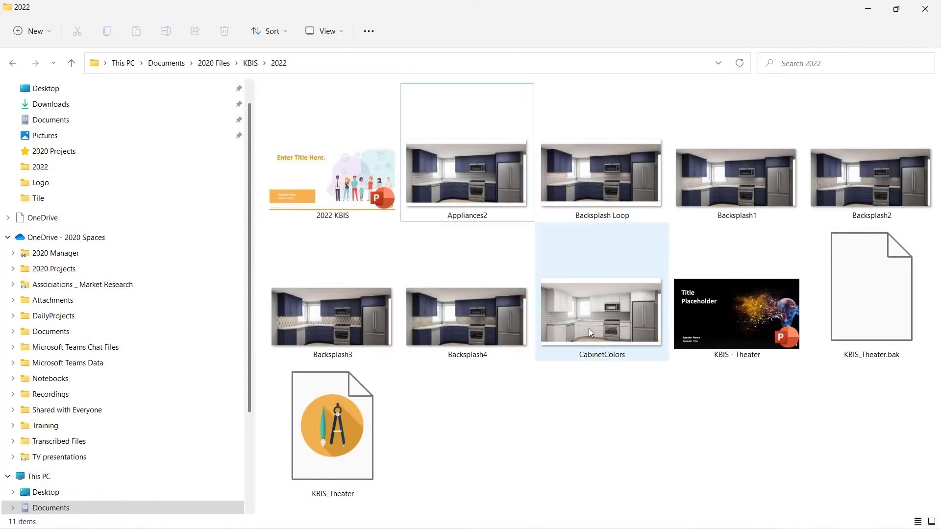
pyautogui.doubleClick(622, 347)
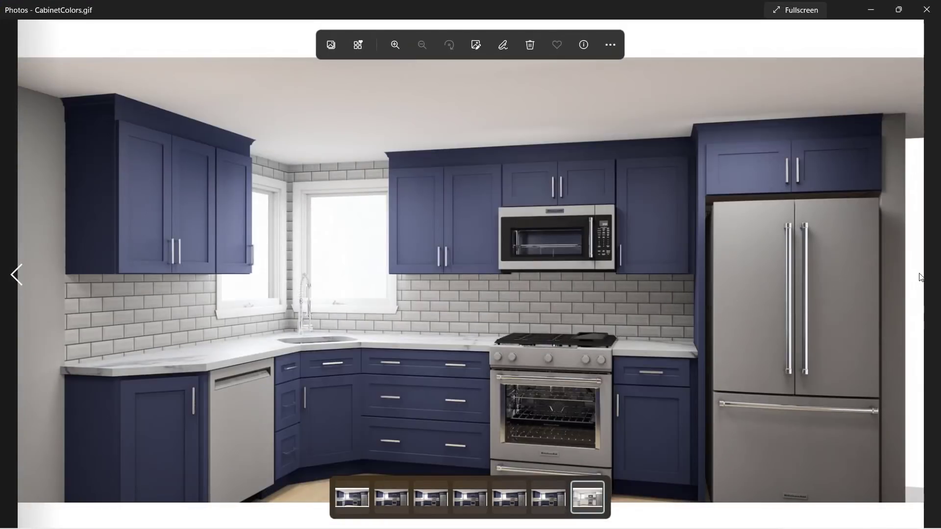